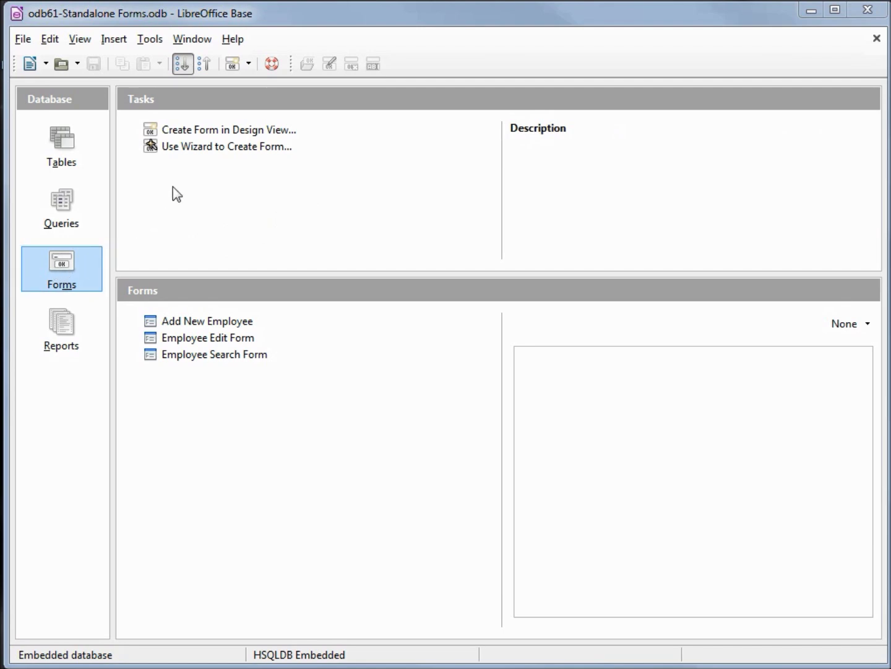
Step: Create a new form in Design View and set its page background color to Yellow 9
click(207, 136)
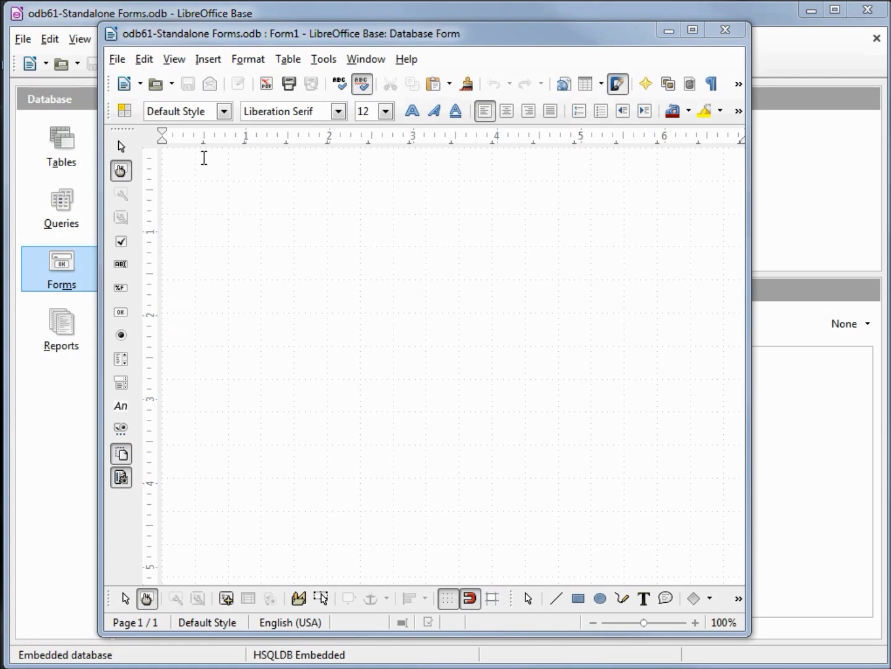
click(249, 62)
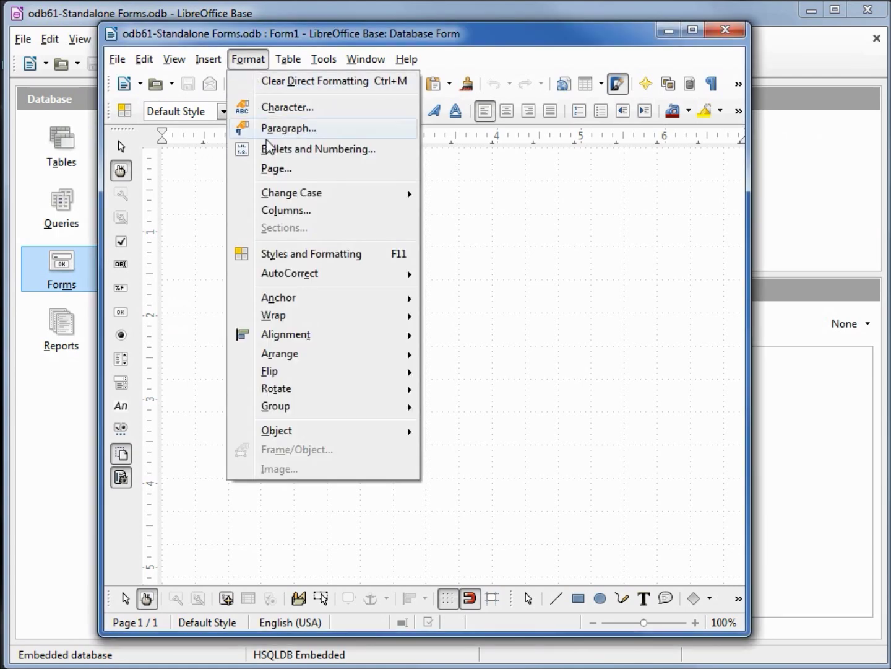
click(282, 169)
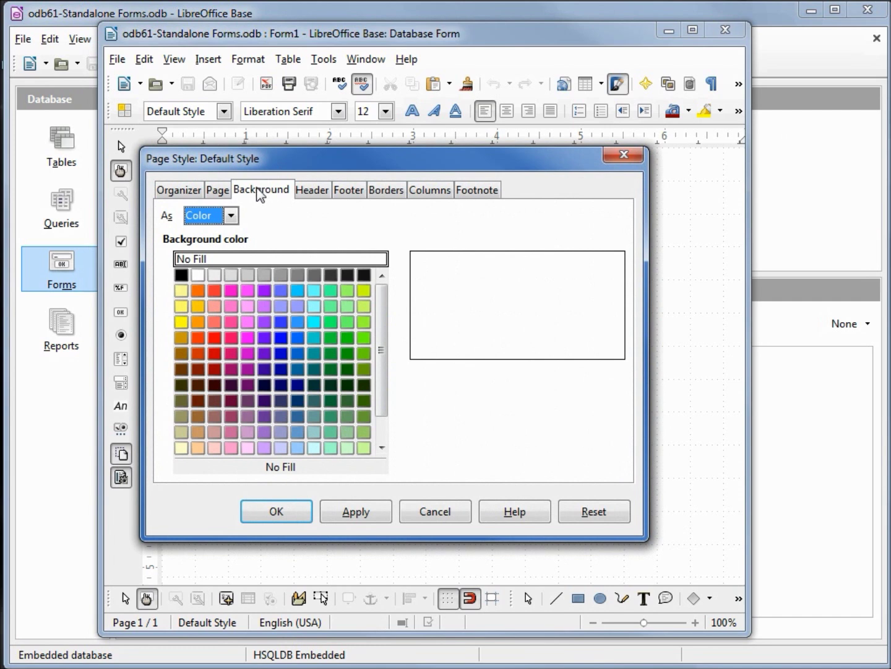
click(182, 434)
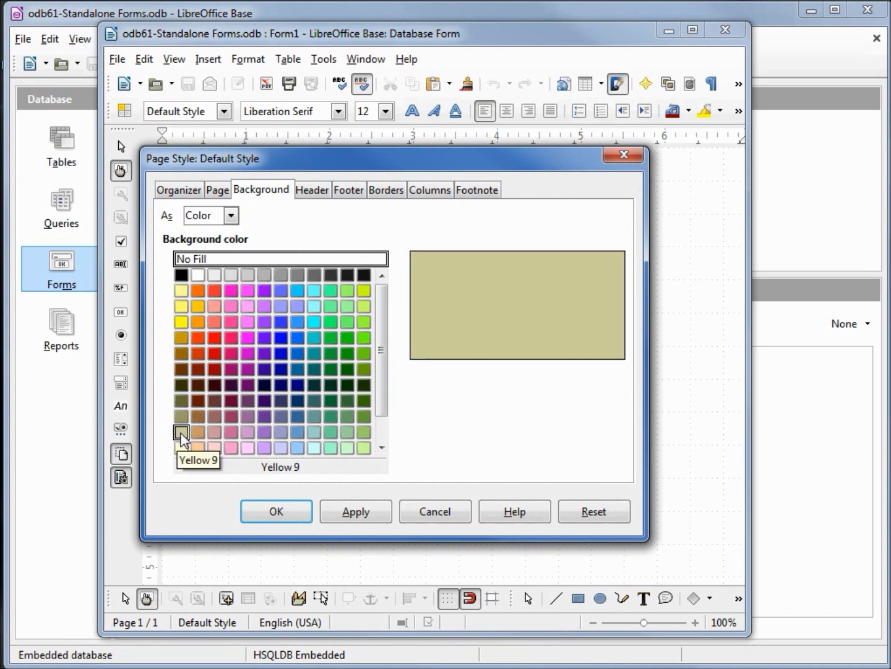
click(366, 521)
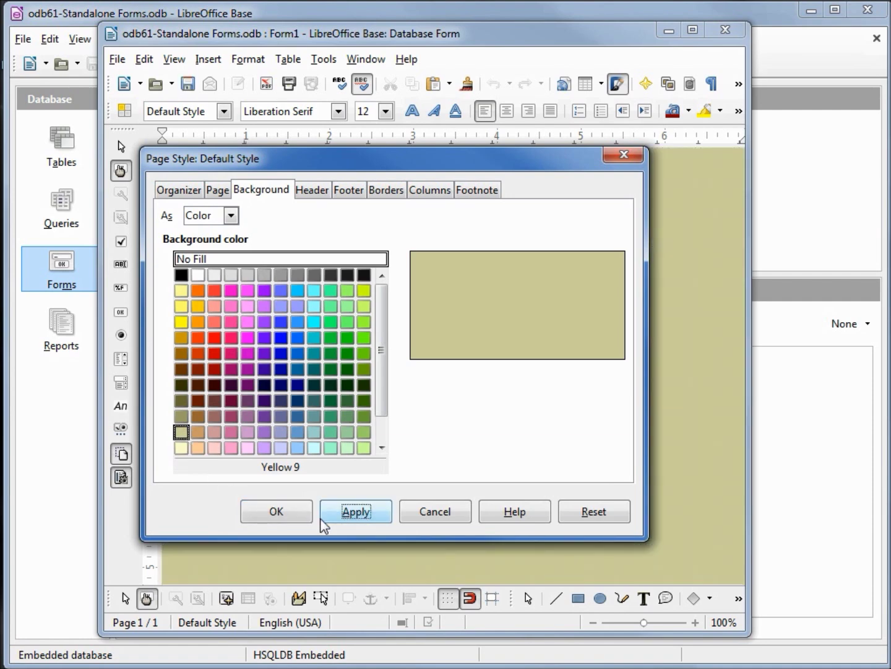
click(278, 513)
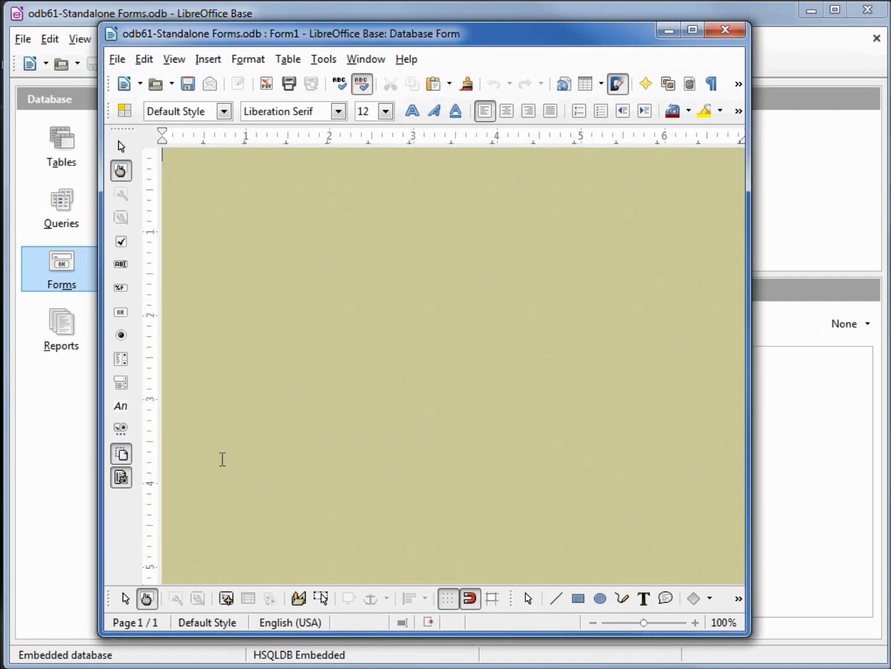
Step: Add a label field about 2.89" by 1.18" at the top of the form, reading "Standalone" and "Switchboard" on two lines
click(121, 408)
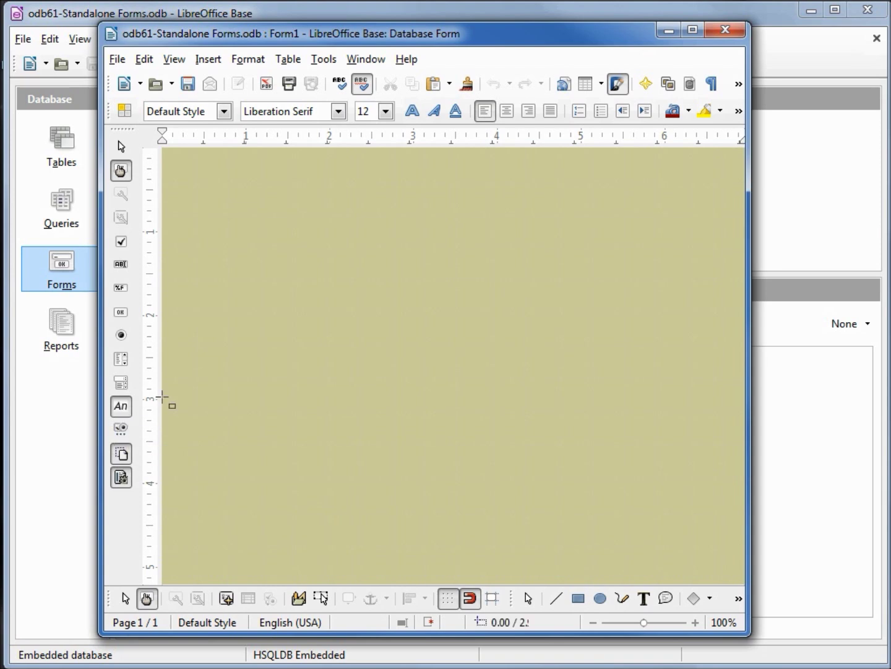
drag(184, 181, 427, 279)
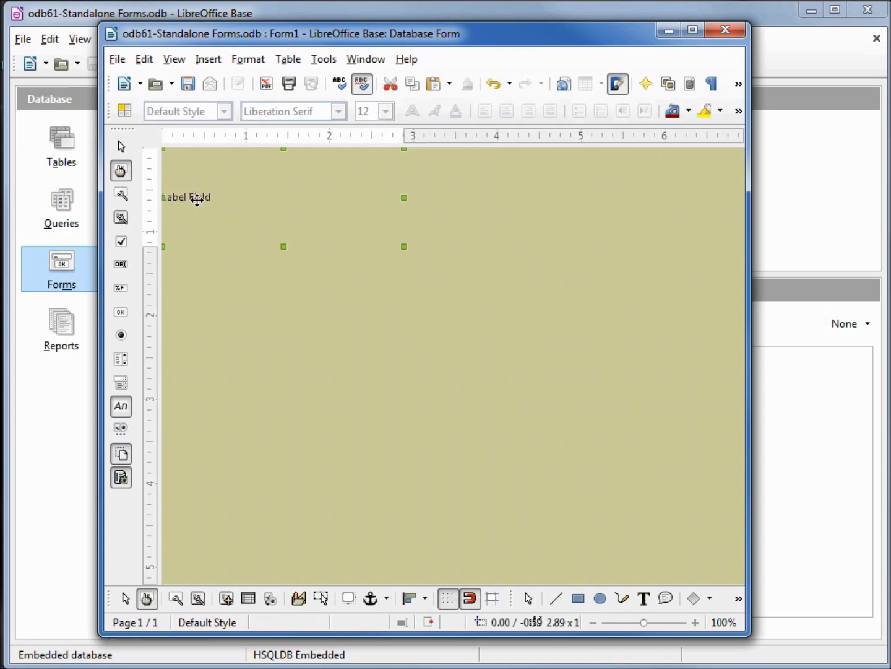
right_click(197, 203)
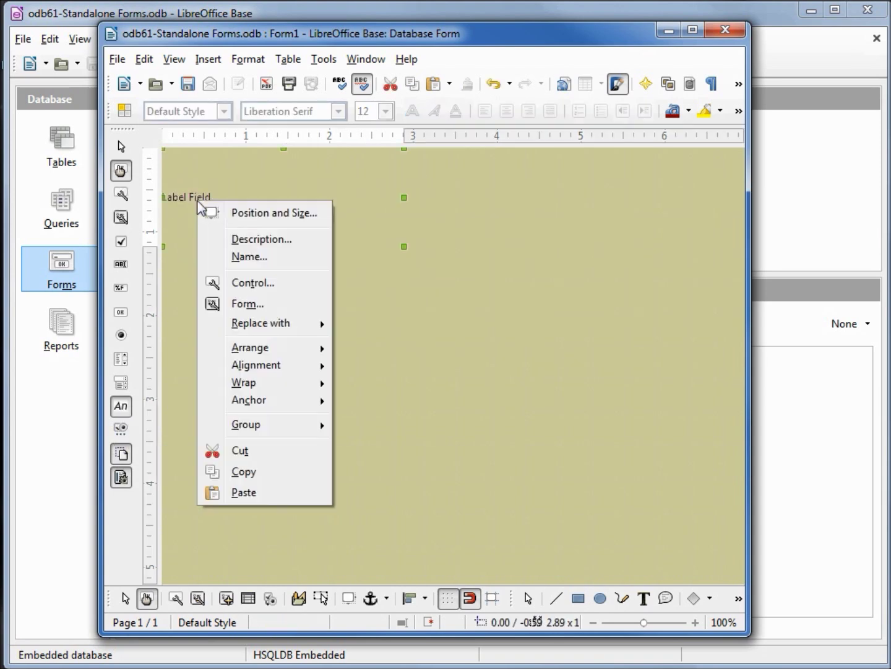
click(251, 286)
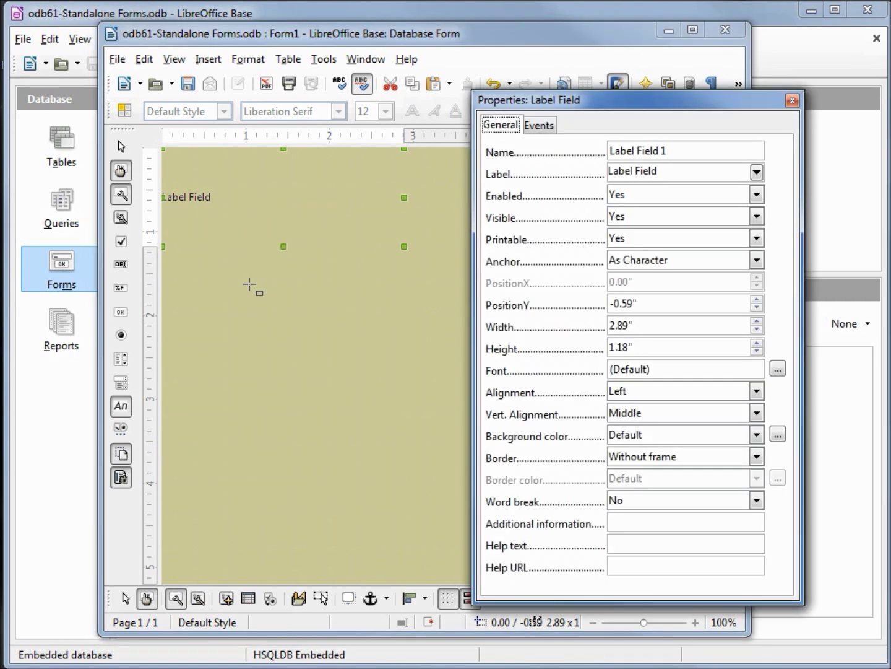
drag(666, 173, 590, 162)
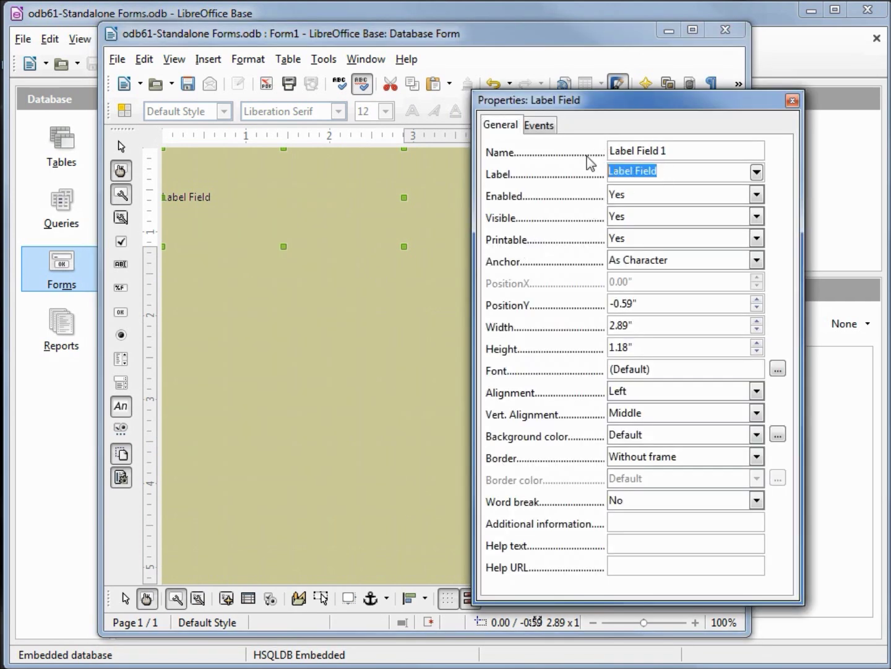
text(Sta)
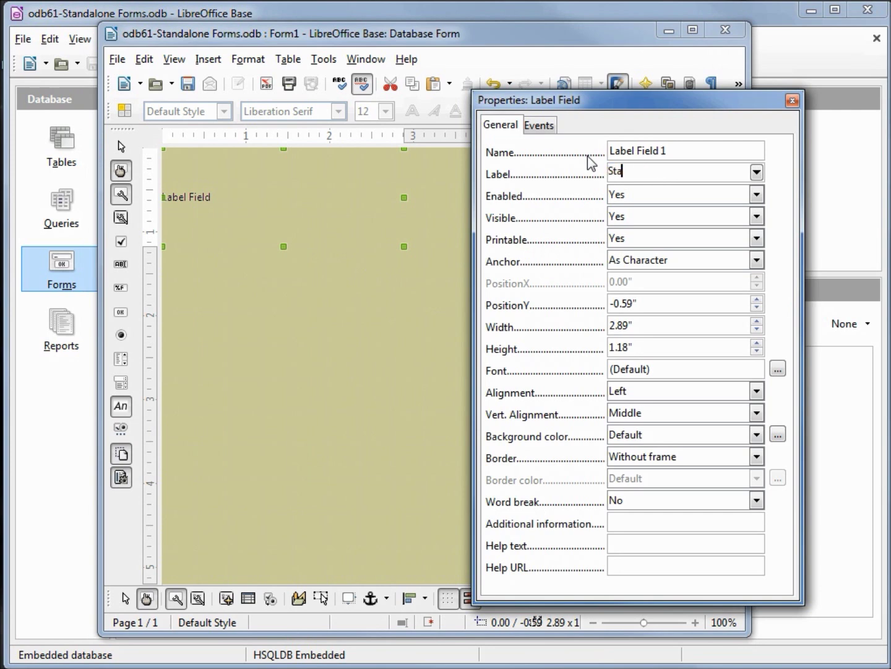
text(ndalone)
key(shift+Return)
text(Switchboard)
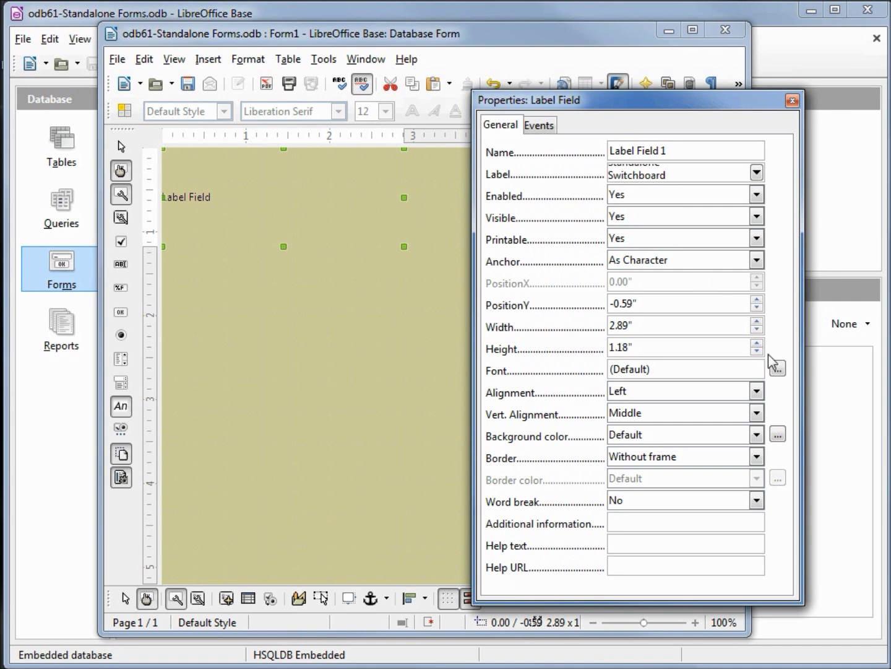
Step: Format the title label in Cooper Black Regular, size 28, with centered alignment
click(778, 370)
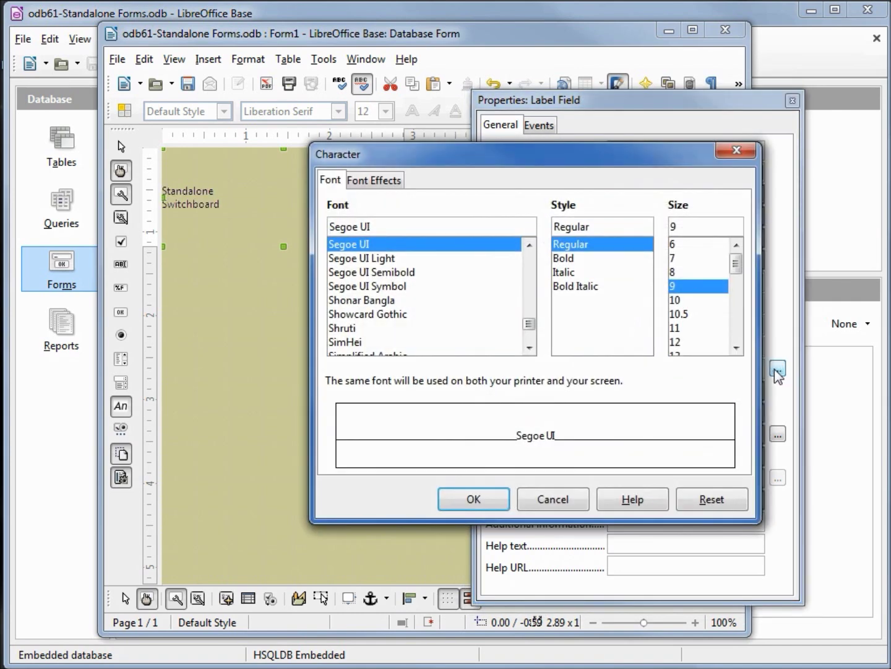
drag(528, 326, 522, 278)
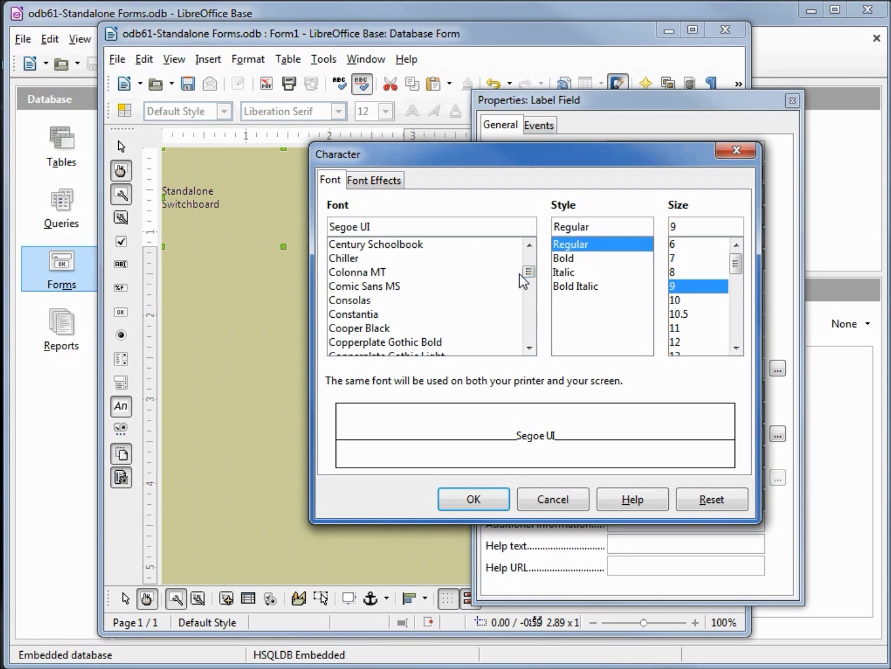
click(364, 330)
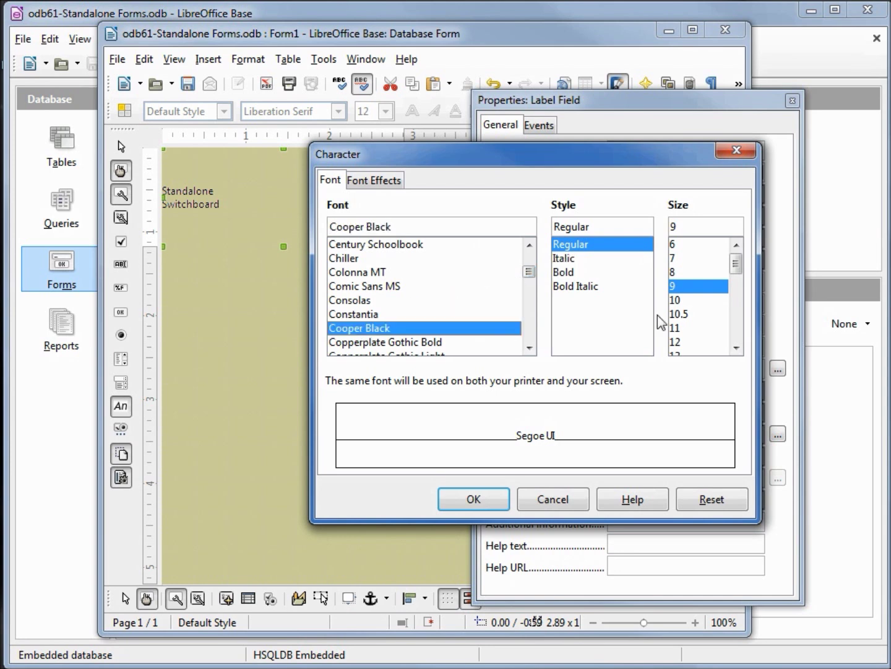
drag(735, 265, 746, 304)
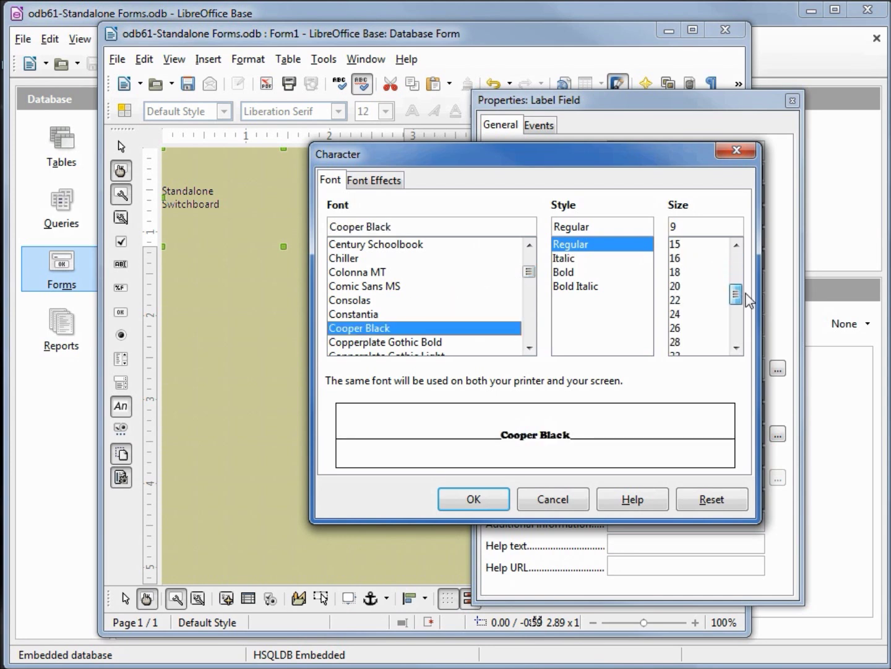
click(683, 345)
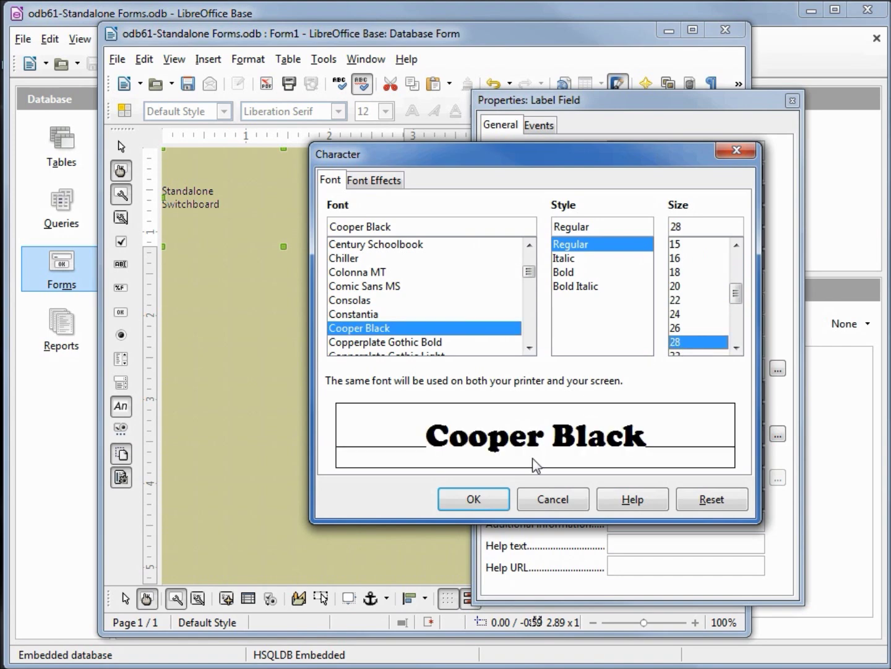
click(499, 501)
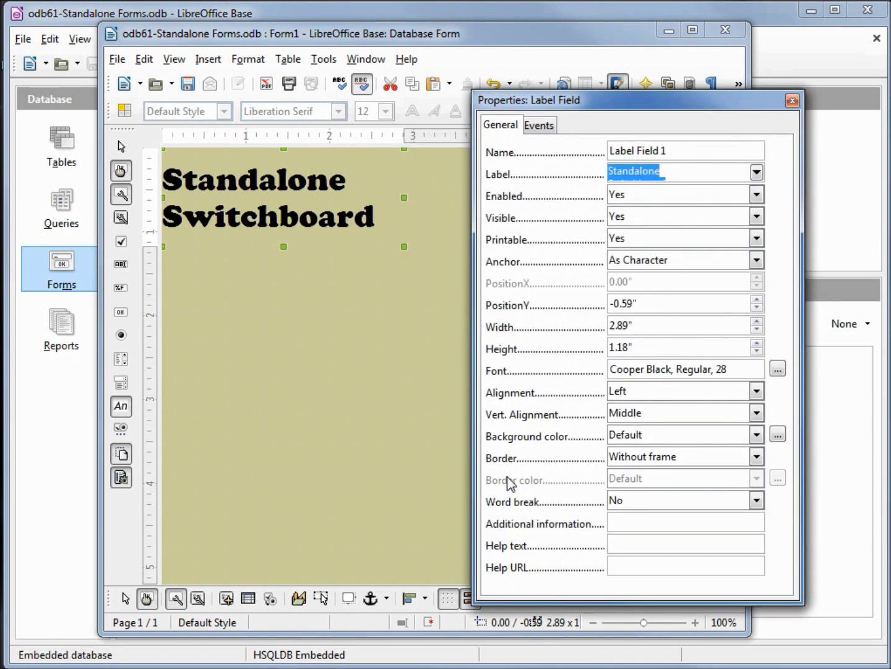
click(757, 391)
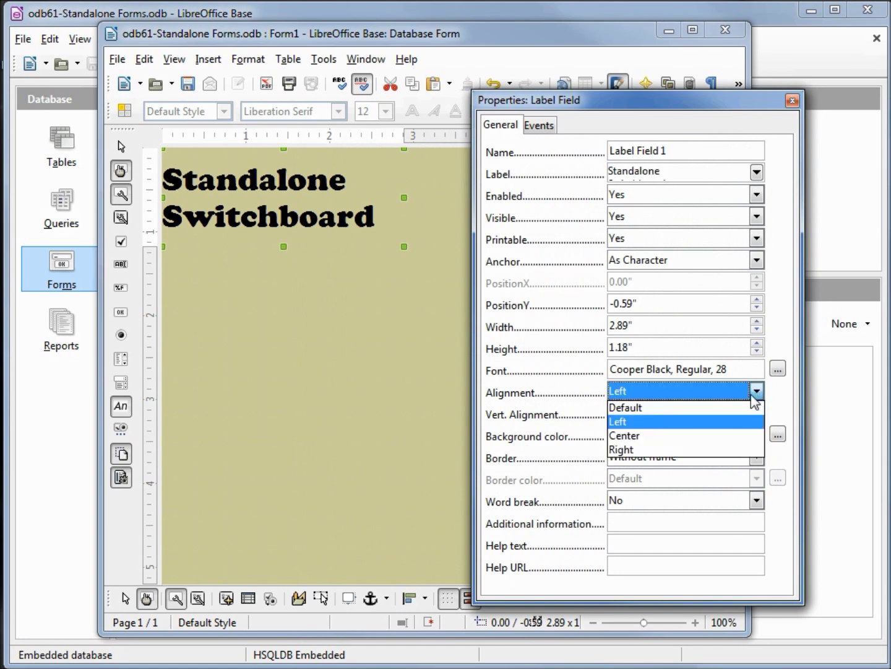
click(699, 439)
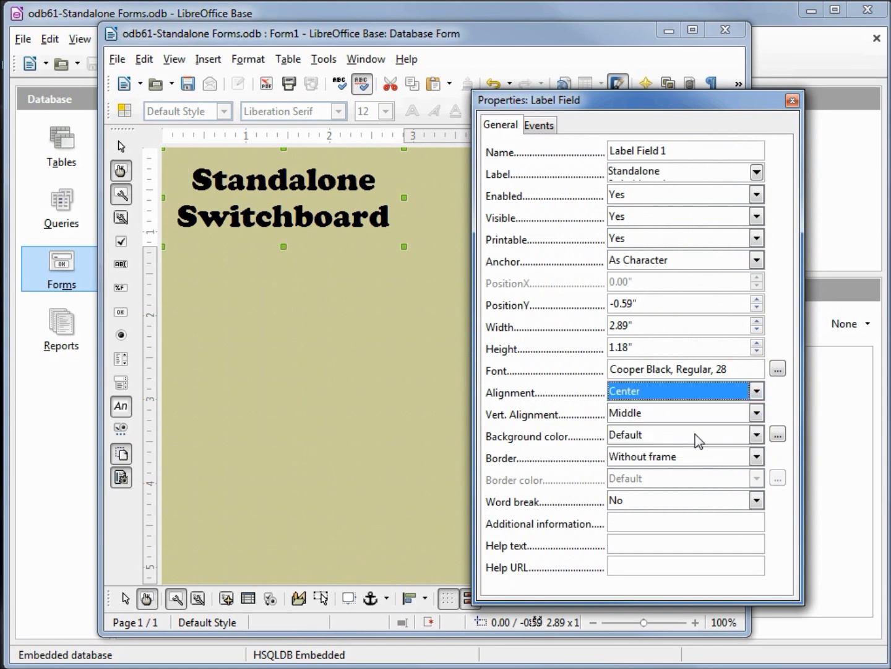
Step: Draw three push buttons stacked below the title, each about 2.3" wide and between 0.5" and 0.6" high
click(123, 316)
mouse_move(180, 273)
mouse_down()
mouse_move(192, 328)
mouse_move(371, 325)
mouse_up()
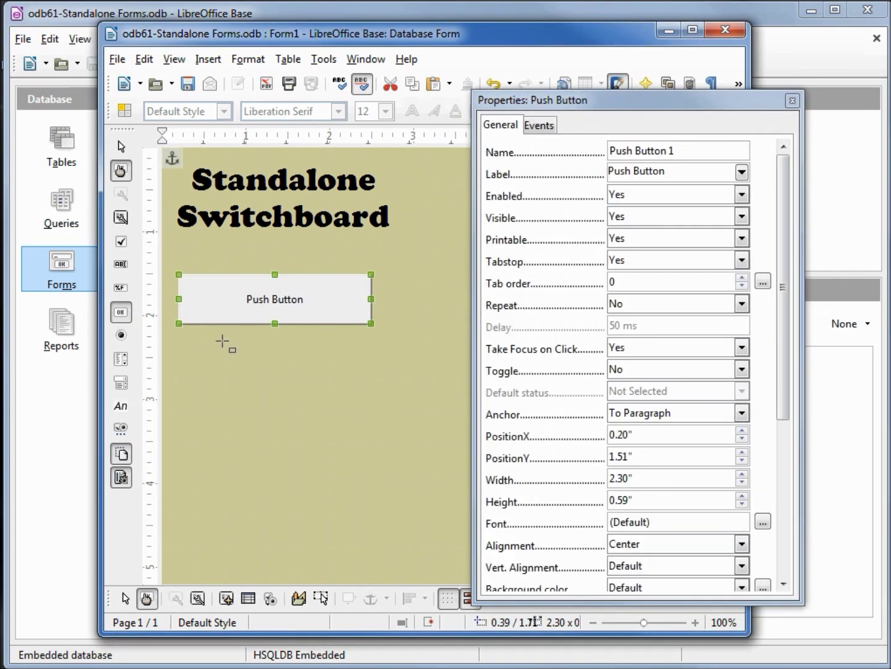
mouse_move(179, 340)
mouse_down()
mouse_move(235, 376)
mouse_move(329, 394)
mouse_move(371, 385)
mouse_up()
mouse_move(177, 404)
mouse_down()
mouse_move(187, 442)
mouse_move(335, 467)
mouse_move(378, 464)
mouse_move(367, 453)
mouse_move(375, 454)
mouse_up()
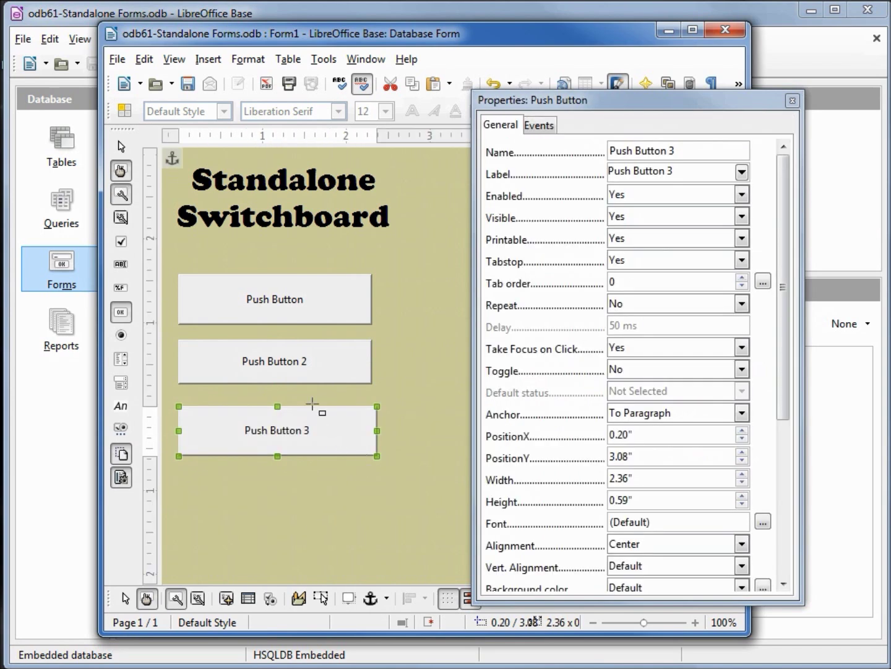
Step: Set the first push button's label to "Add New Record"
click(330, 302)
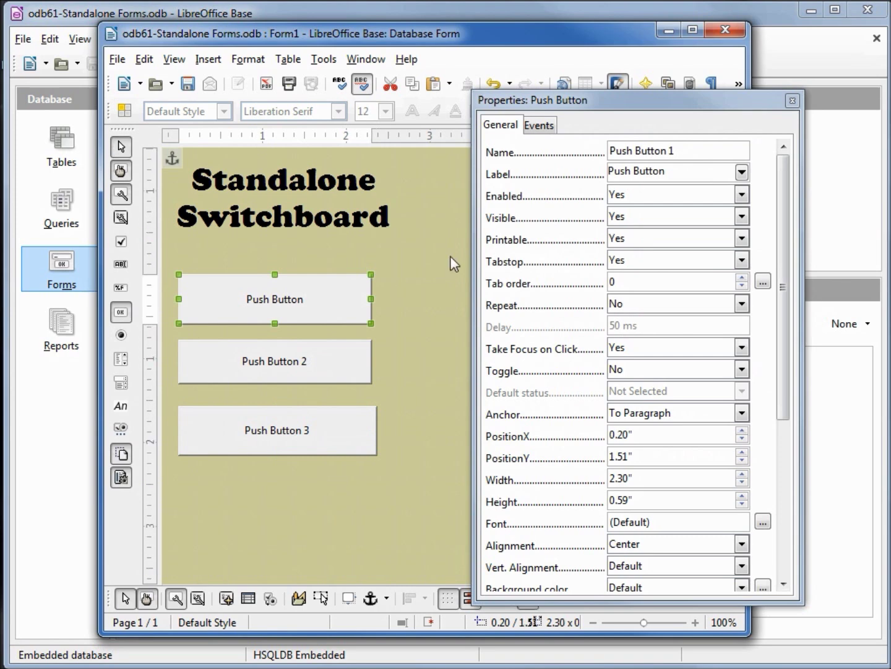
drag(677, 170, 592, 173)
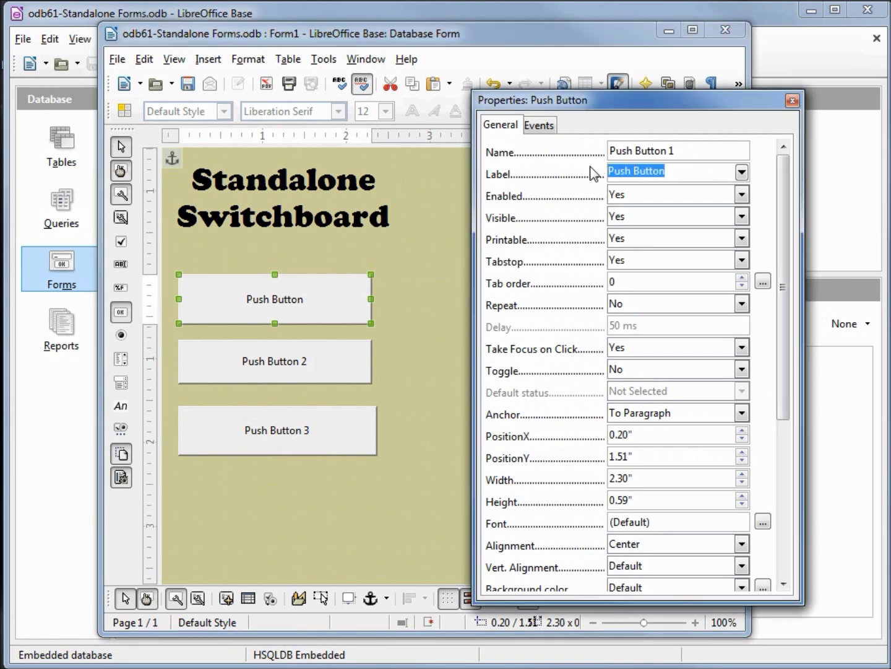
text(Add N)
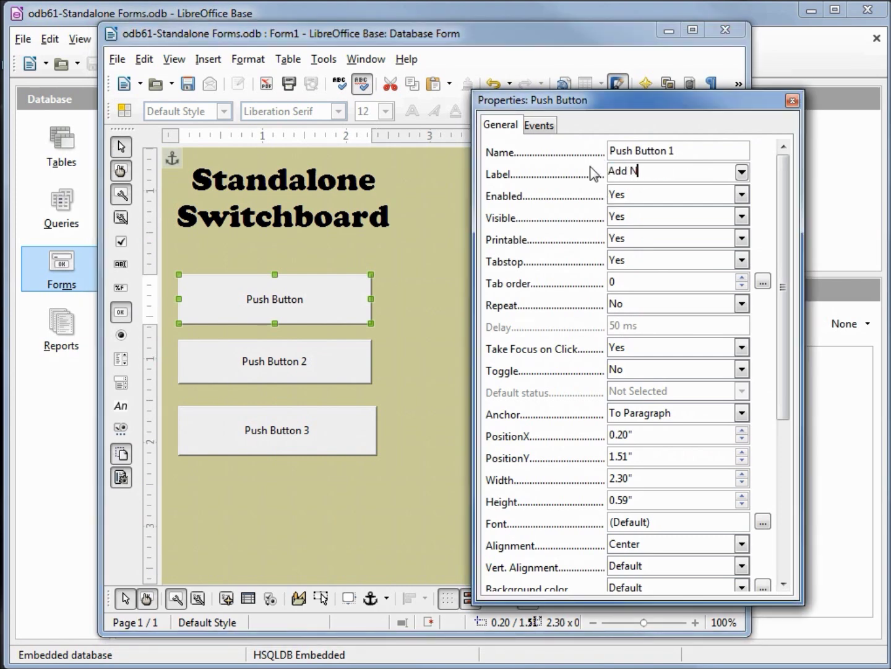
text(ew Record)
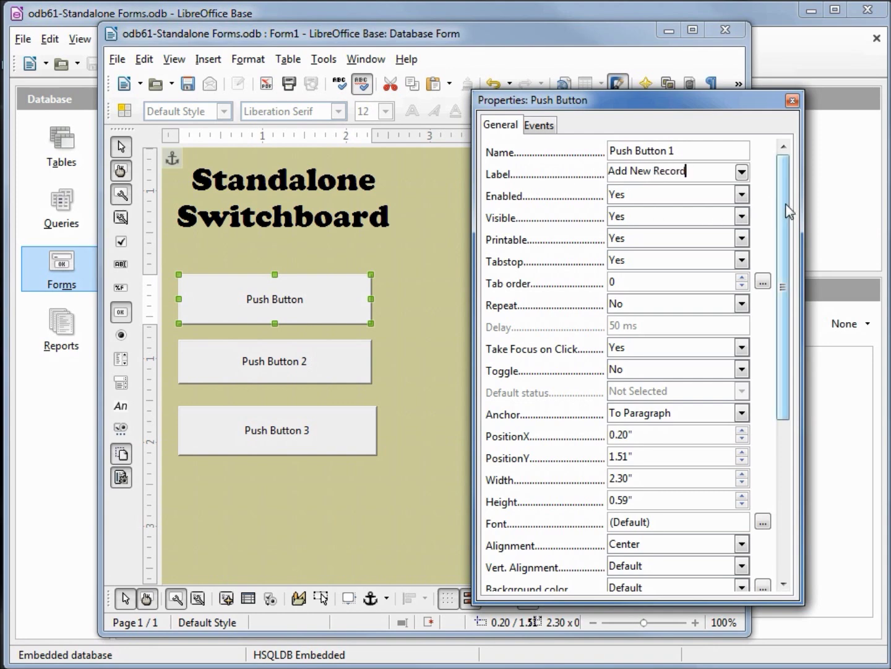
Step: Set the Add New Record button's action to Open document/web page, with Add New Employee.odt from the Desktop as its URL
drag(783, 204, 805, 371)
click(741, 392)
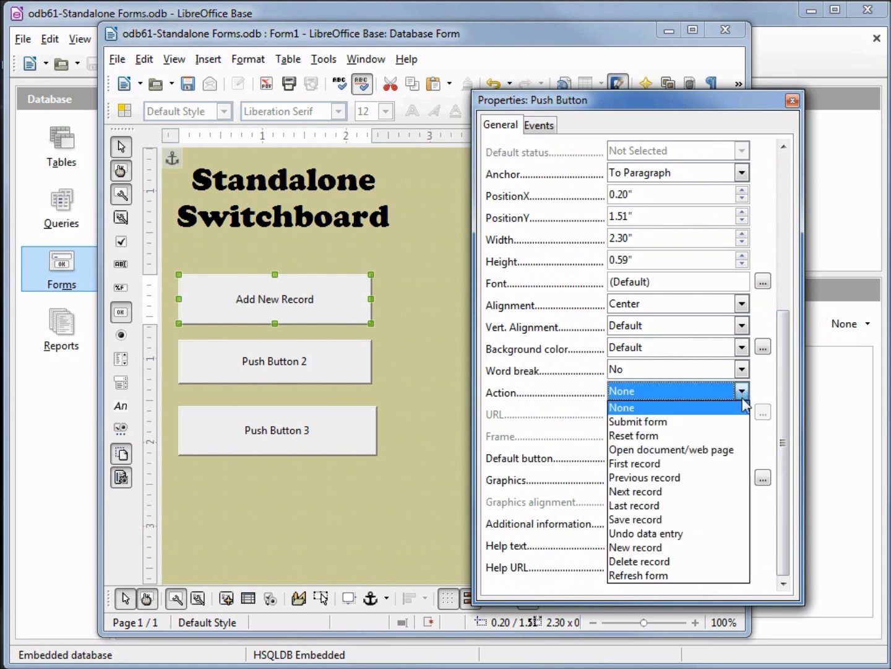
click(696, 452)
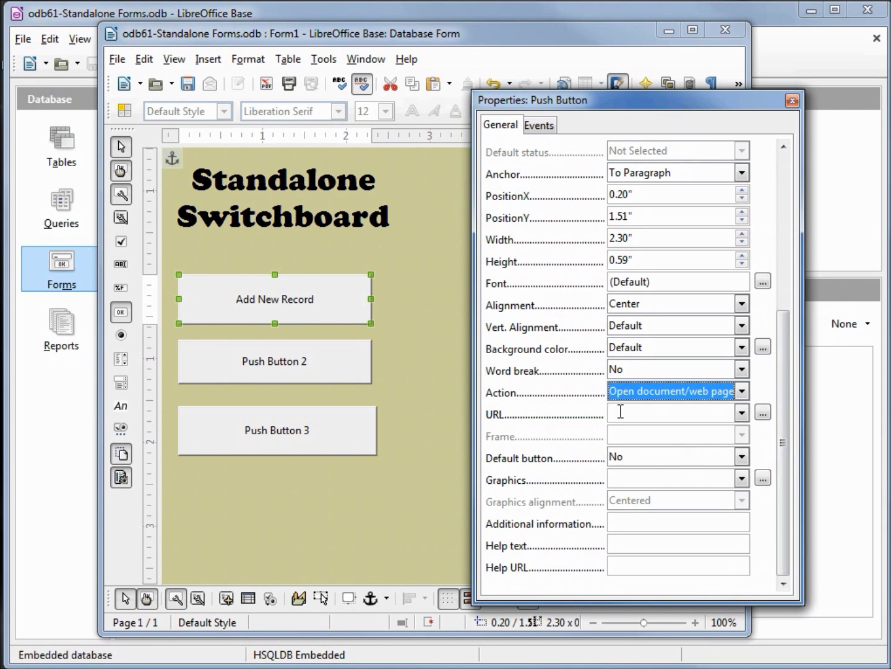
click(764, 413)
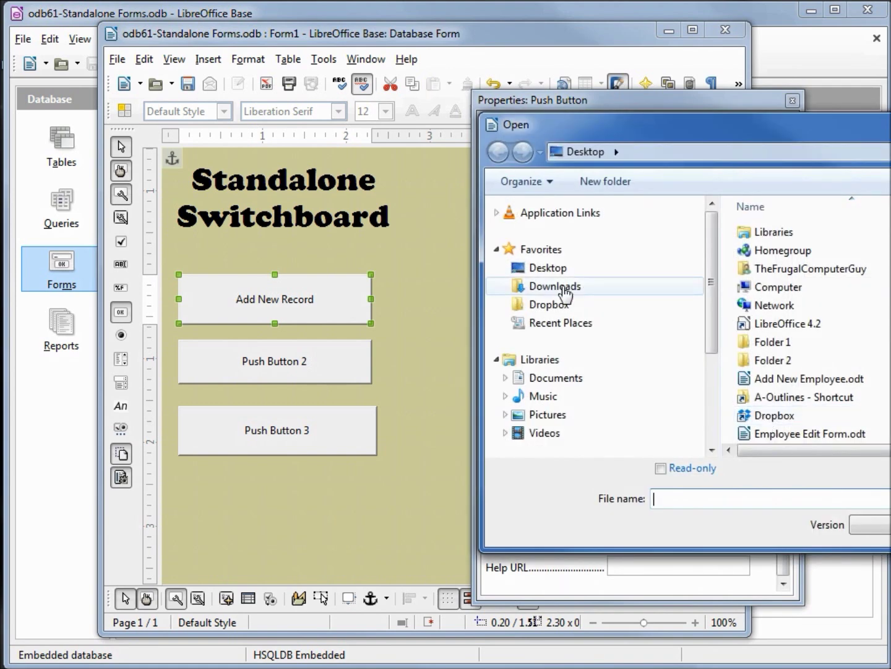
click(778, 379)
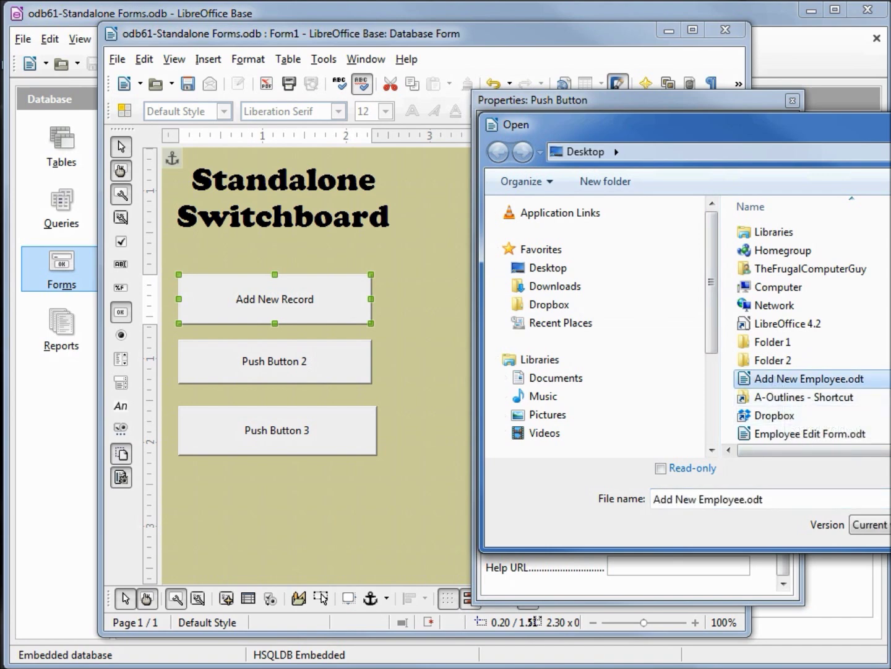
key(Return)
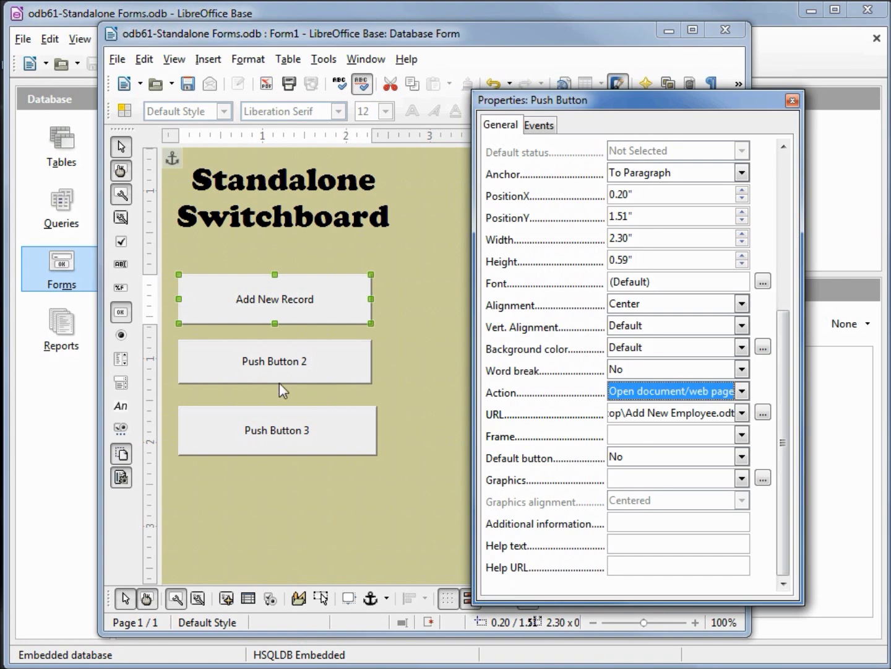
Step: Set the second push button's label to "Employee Search Form"
click(241, 365)
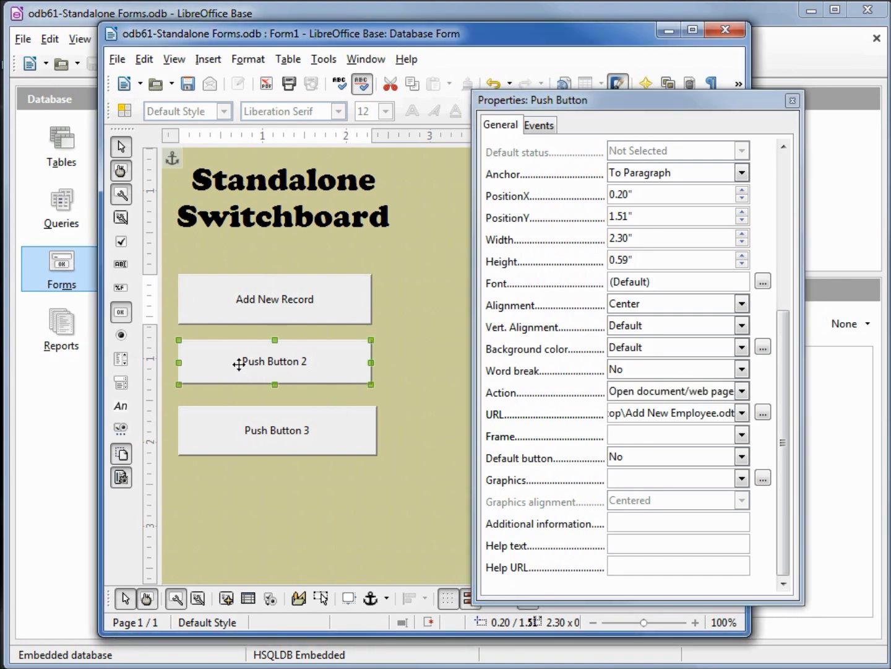
drag(681, 174, 619, 172)
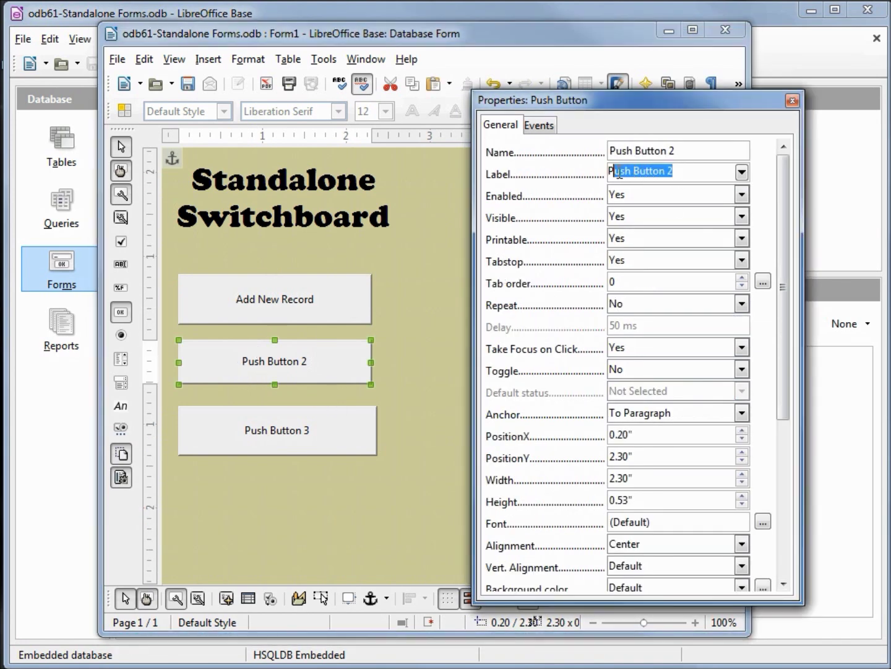
text(Employee S)
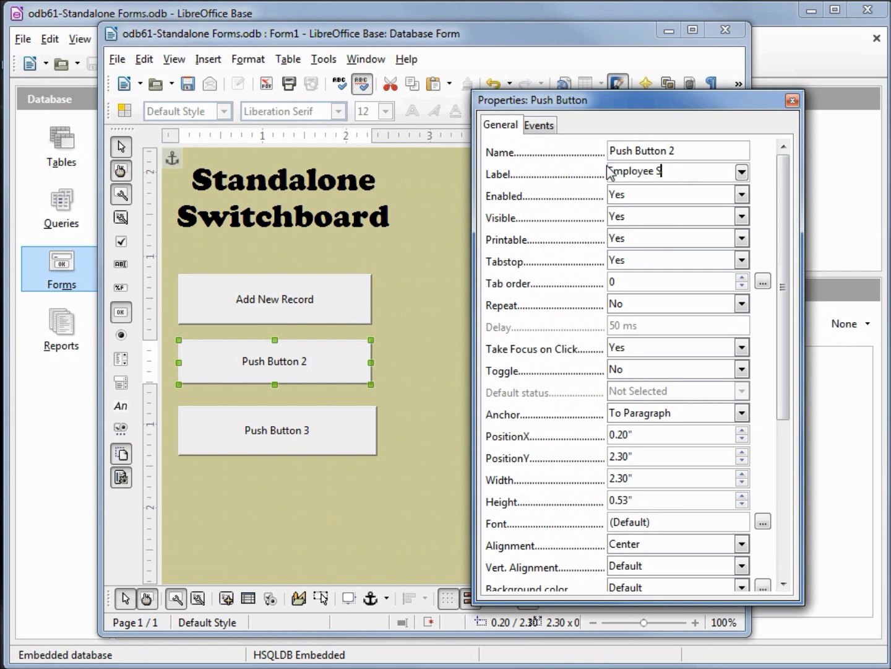
text(earch Form)
Step: Set the Employee Search Form button's action to Open document/web page, with Employee Search Form.odt from the Desktop as its URL
drag(780, 198, 783, 436)
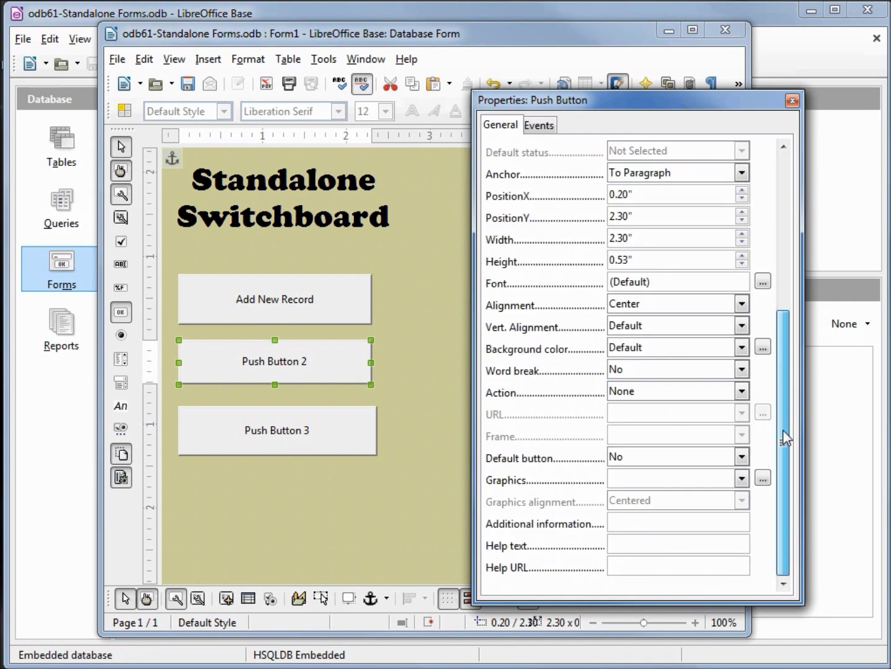
click(743, 391)
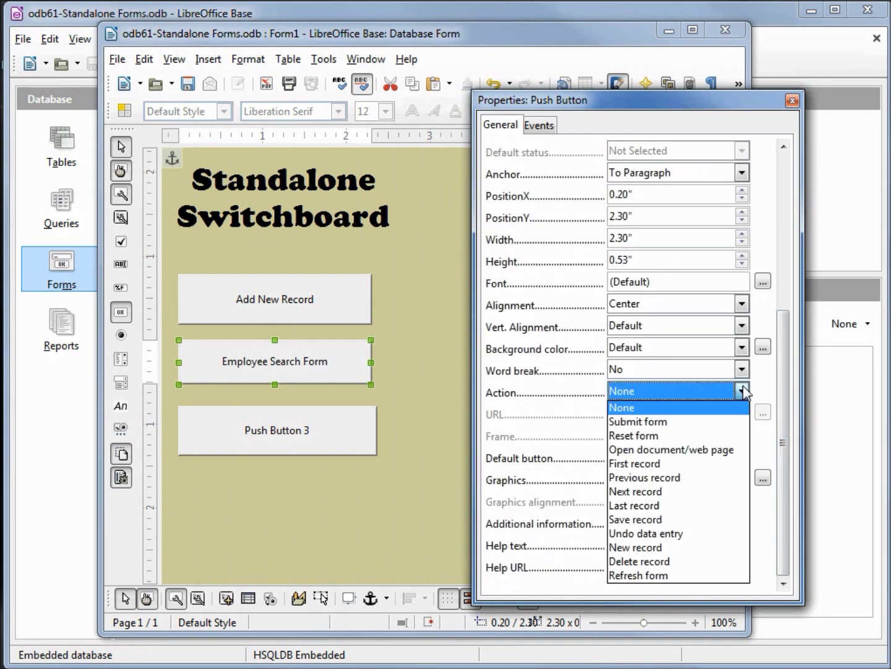
click(711, 455)
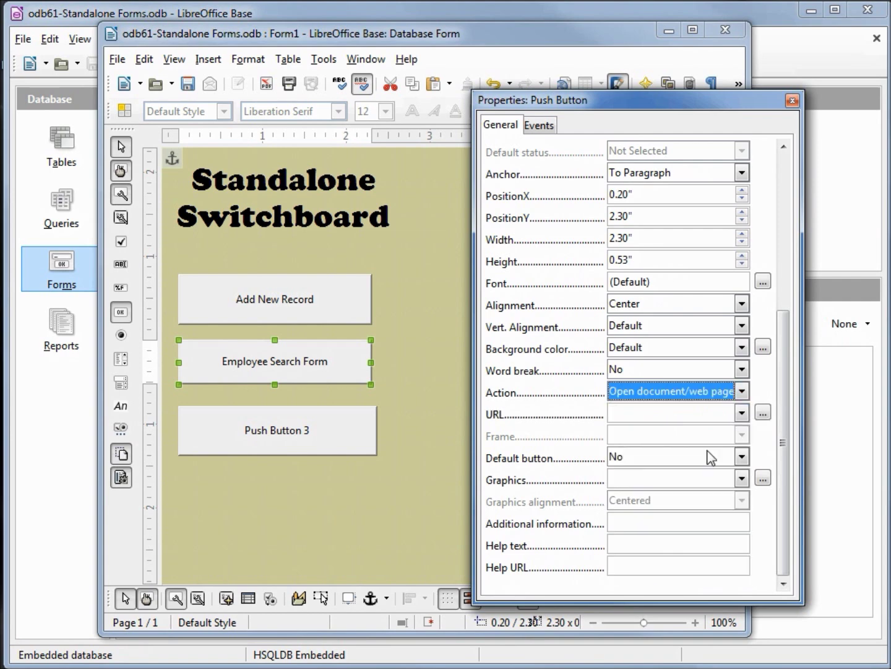
click(763, 413)
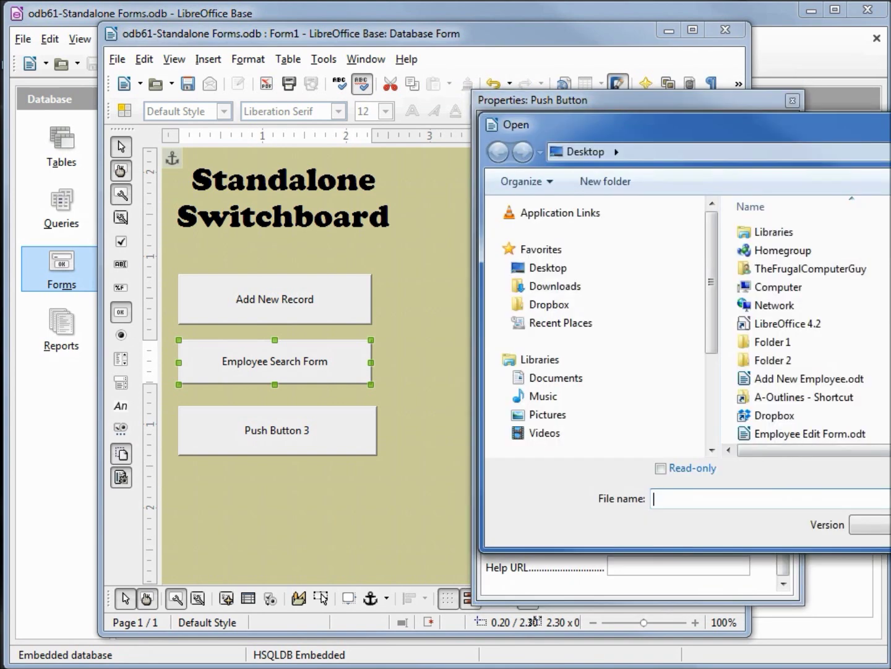
drag(887, 126, 581, 105)
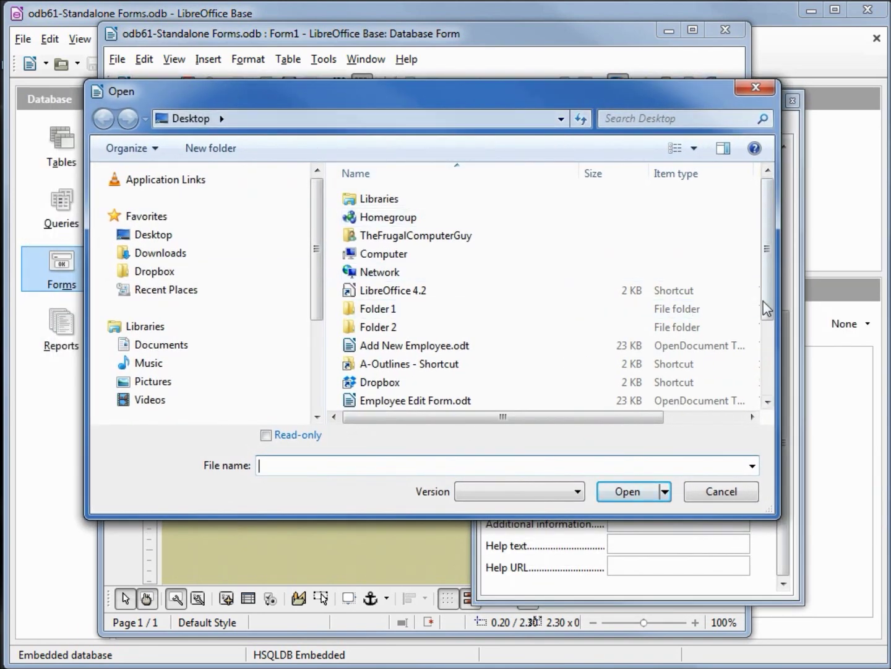
drag(771, 309, 772, 322)
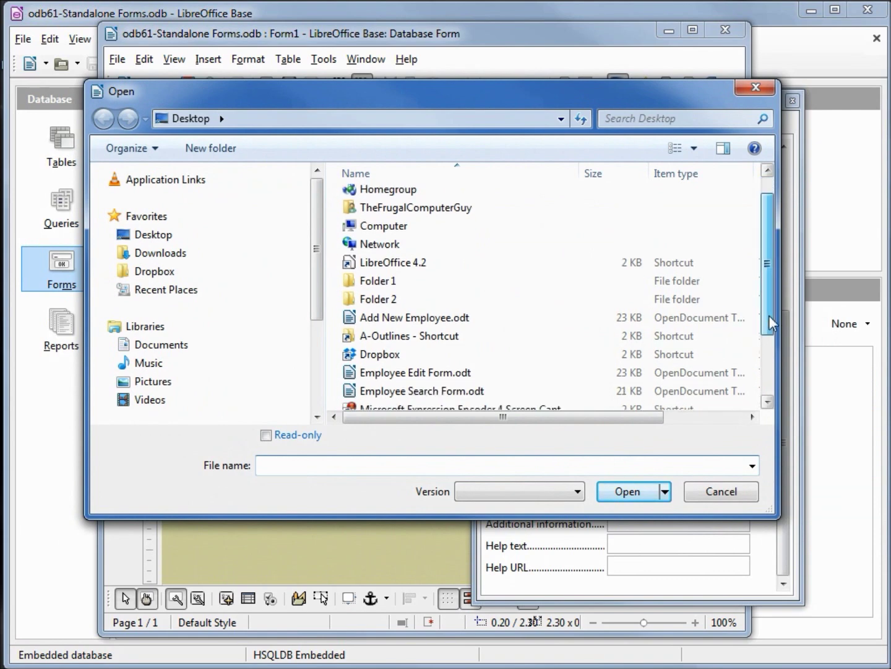
click(449, 398)
click(642, 490)
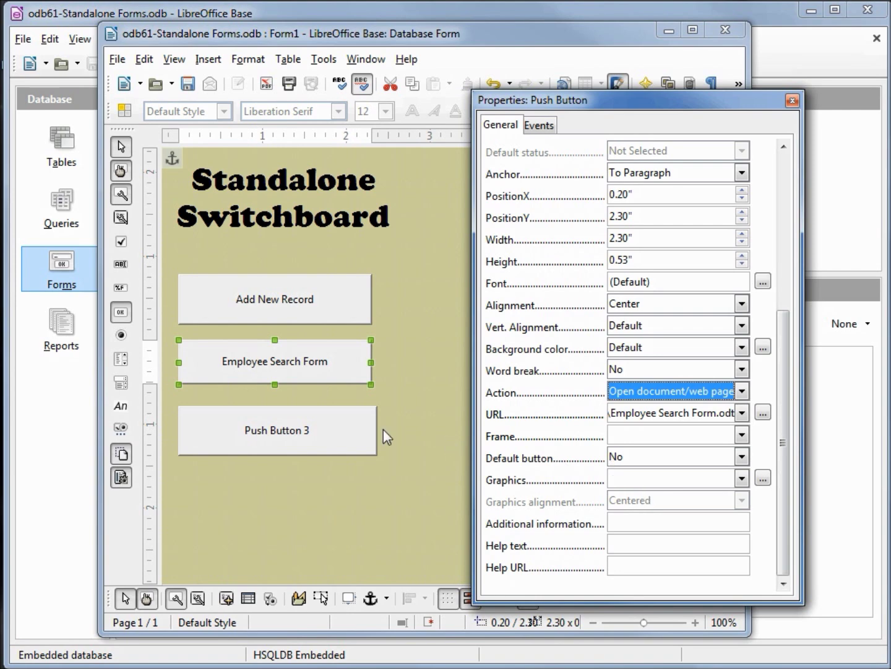
Step: Set the third push button's label to "Employee Edit Form"
click(304, 435)
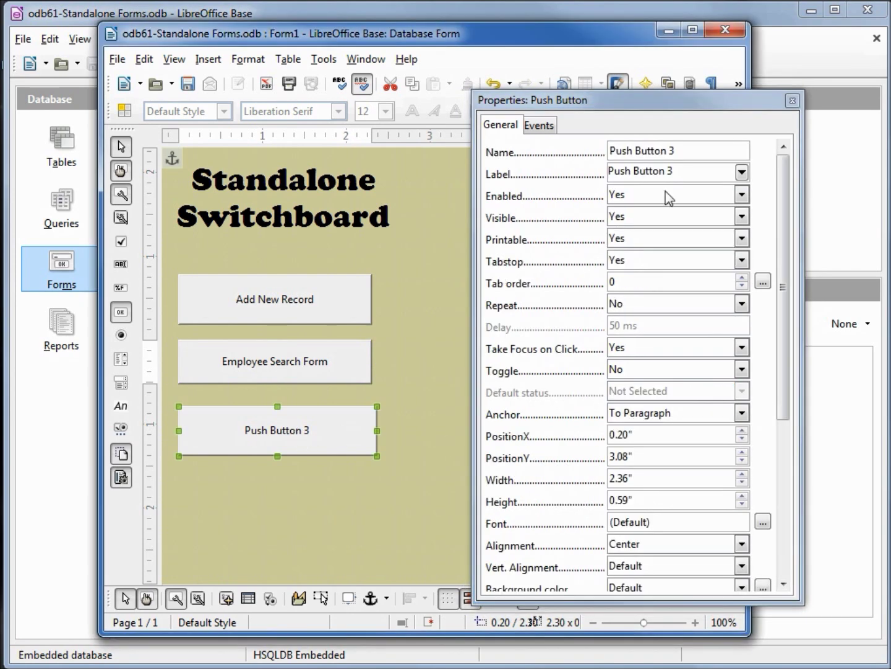
click(648, 172)
drag(648, 172, 551, 175)
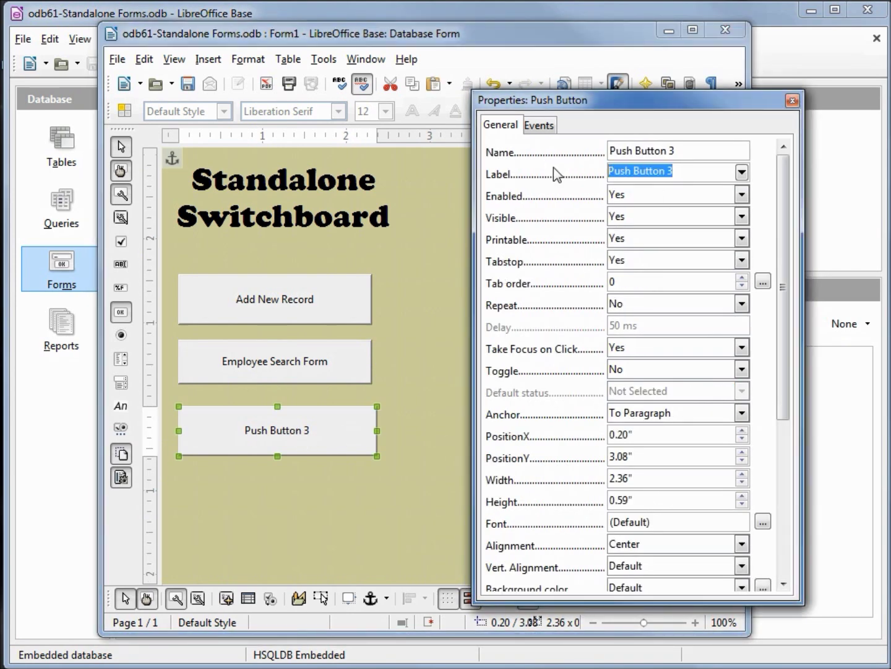
text(Employ)
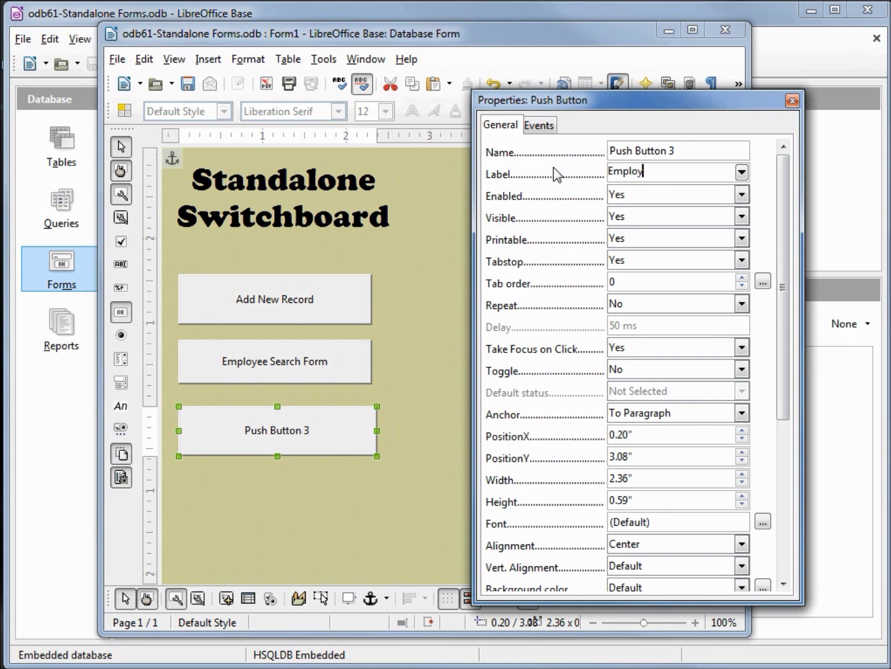
text(ee Edit Form)
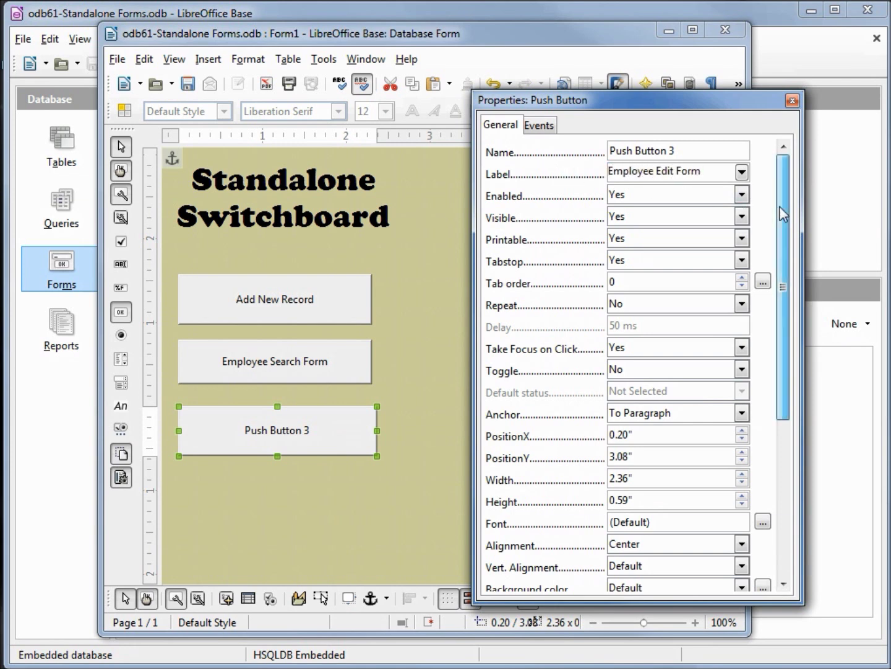
Step: Set the Employee Edit Form button's action to Open document/web page, with Employee Edit Form.odt from the Desktop as its URL
drag(782, 237, 783, 391)
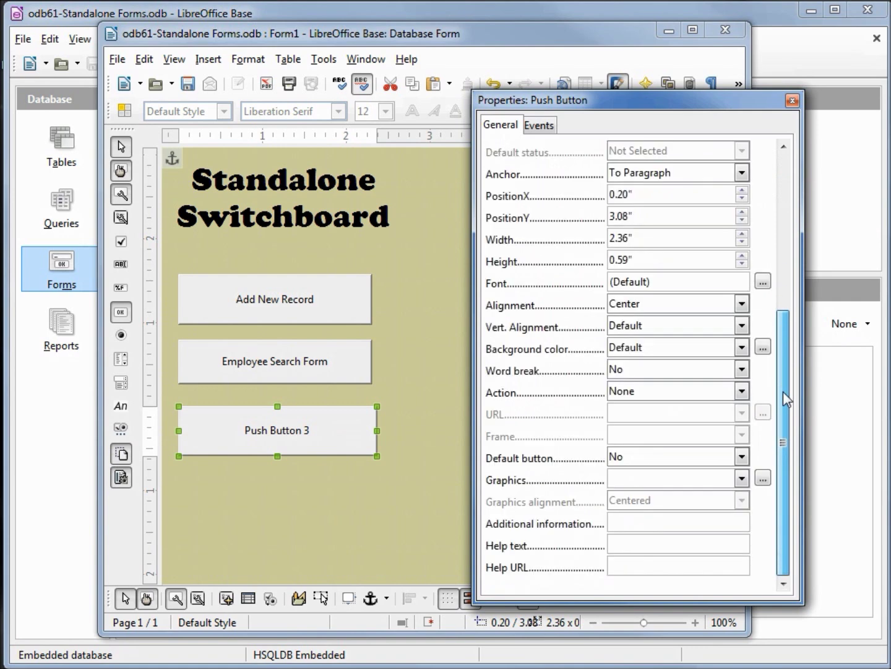
click(742, 390)
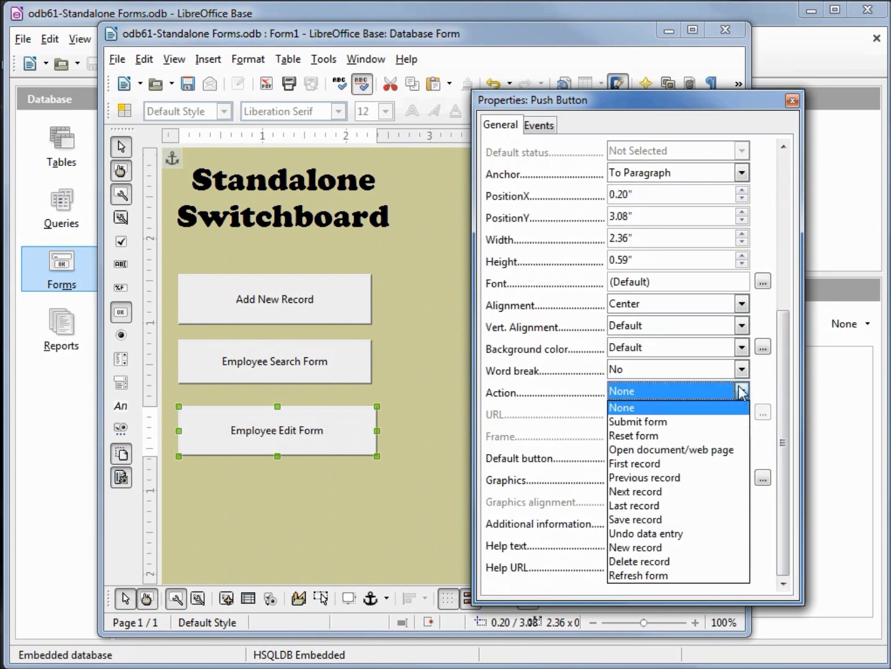
click(716, 452)
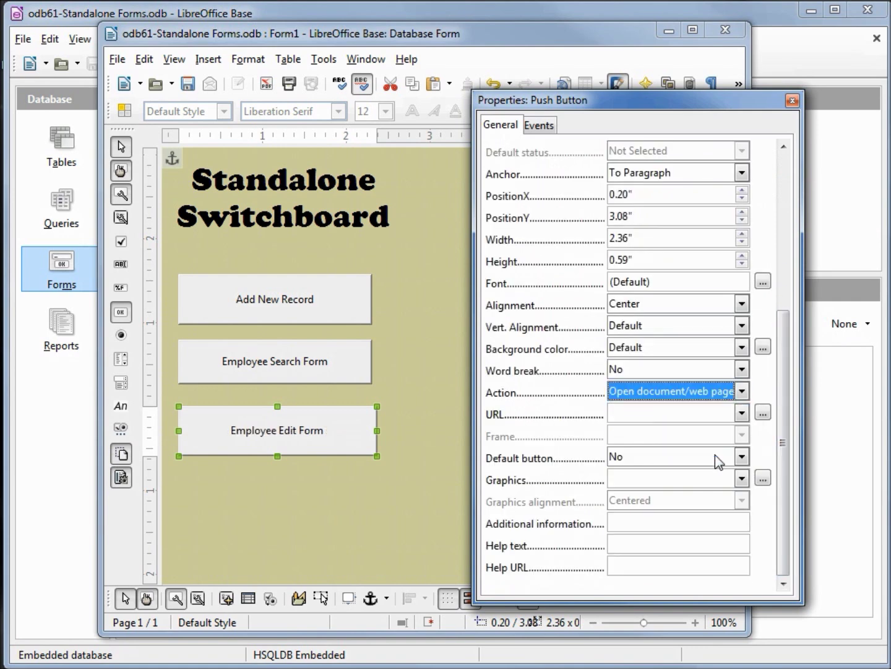
click(763, 412)
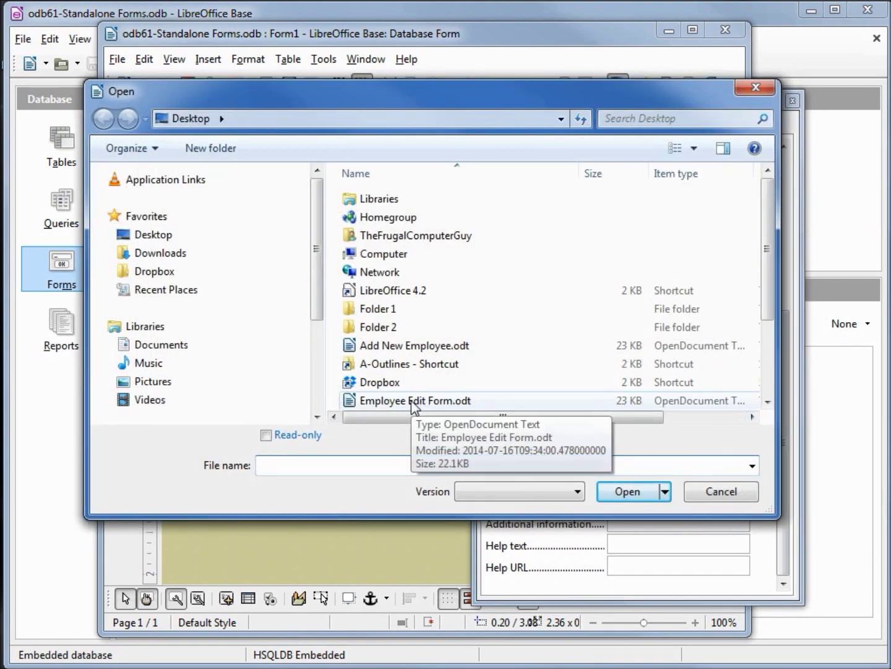
click(413, 400)
click(632, 493)
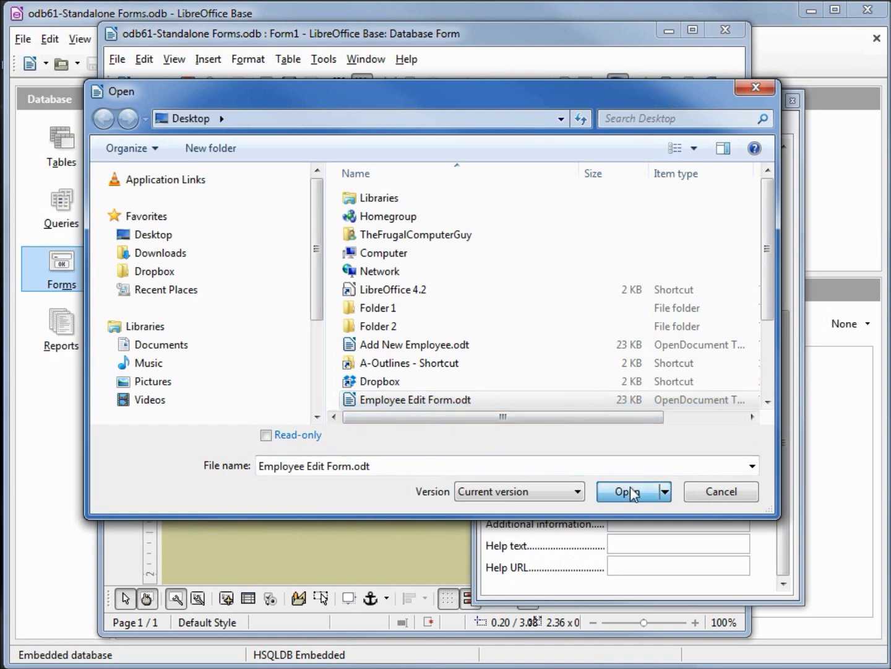
Step: Select all three push buttons together and set their width to 2.00" and height to 0.60"
key(ctrl+a)
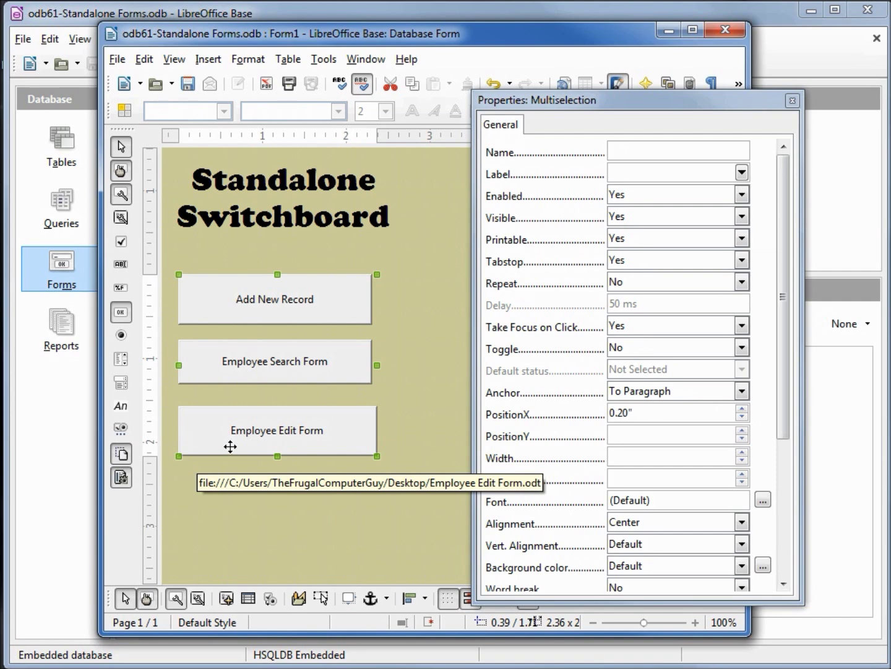
click(633, 459)
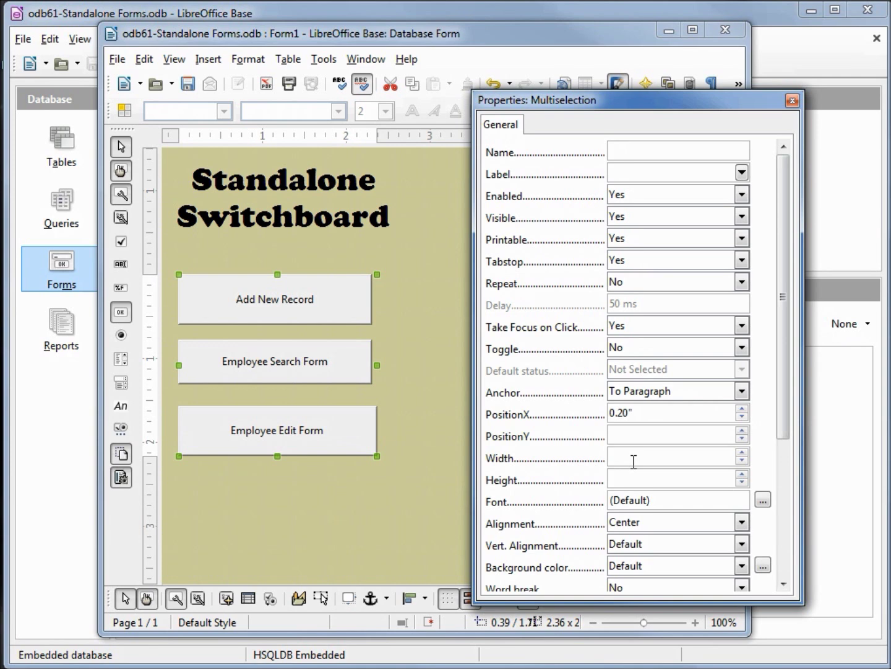
key(Tab)
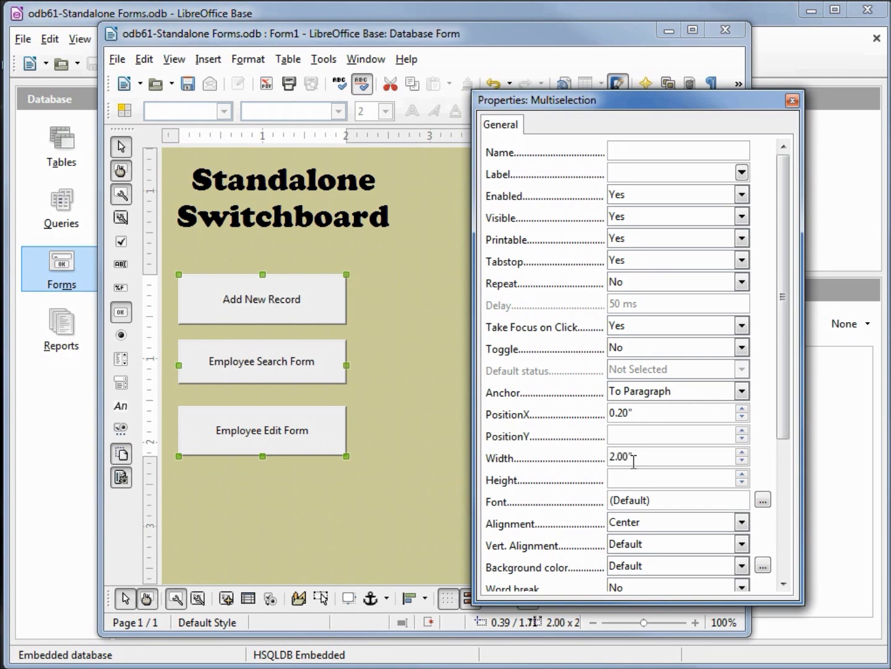
key(Tab)
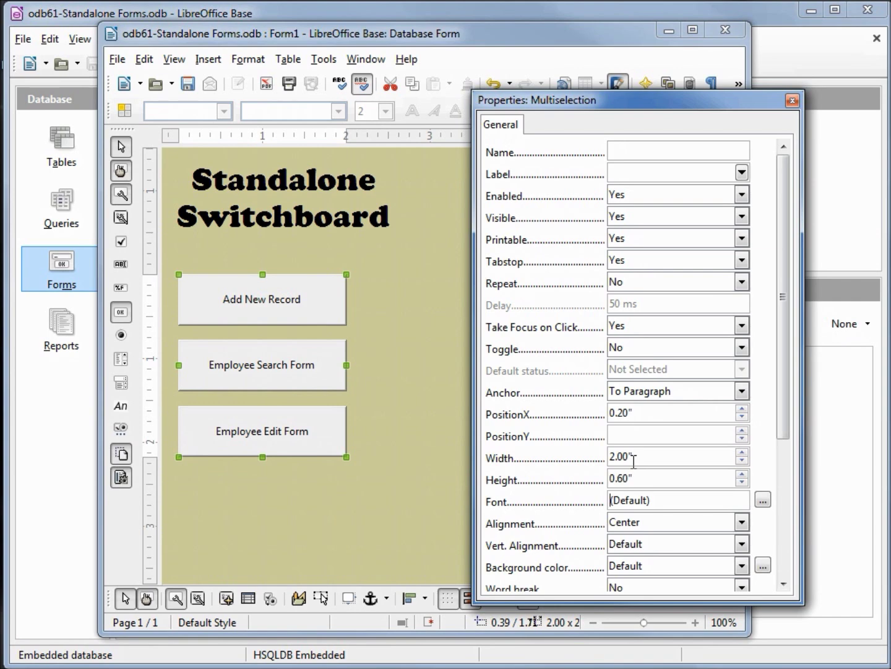
Step: Format the text of the three push buttons in Cooper Black Regular, size 12, with a Violet font color
click(764, 500)
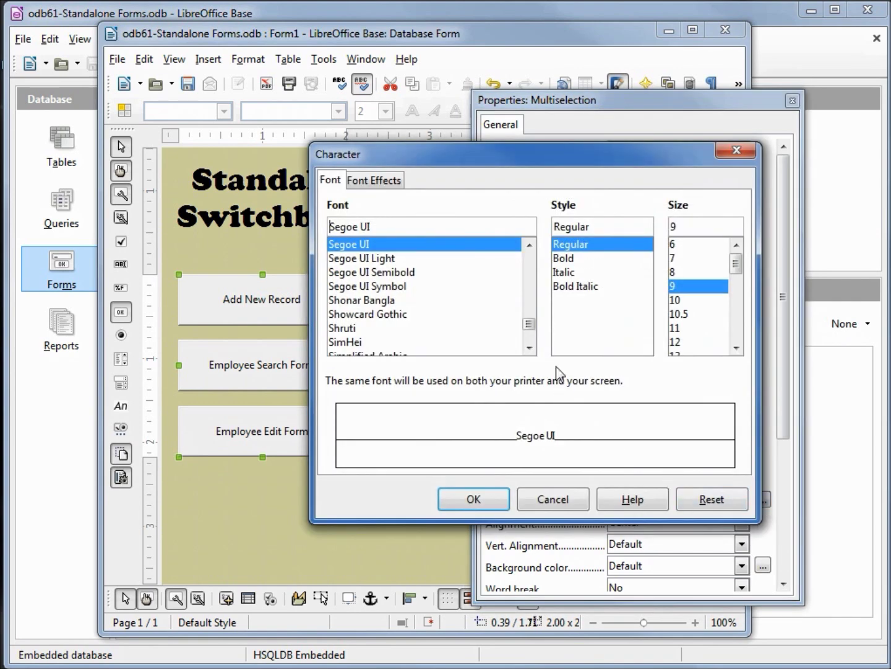
drag(528, 325, 527, 274)
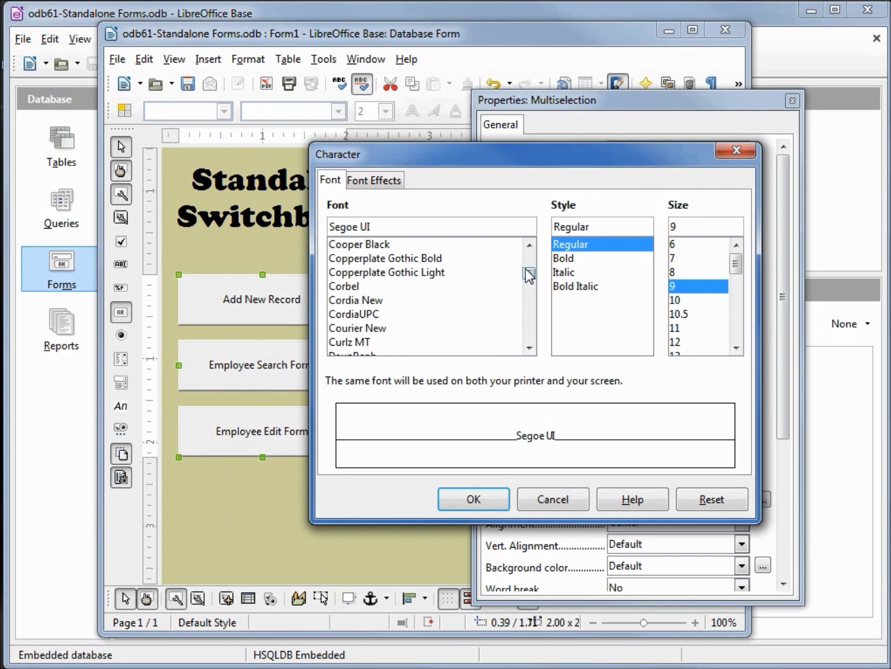
click(409, 244)
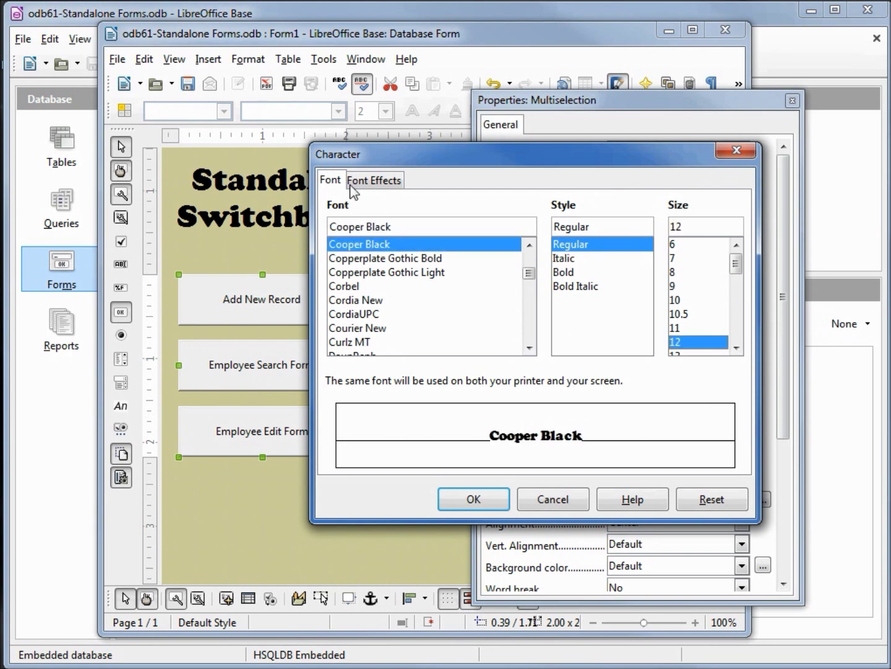
click(371, 181)
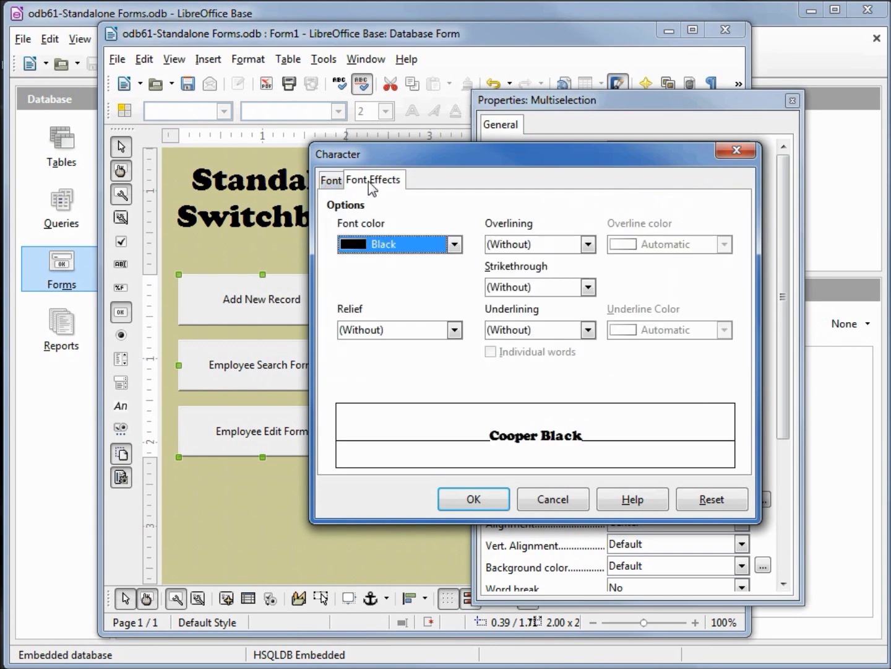
click(454, 244)
drag(455, 294, 455, 564)
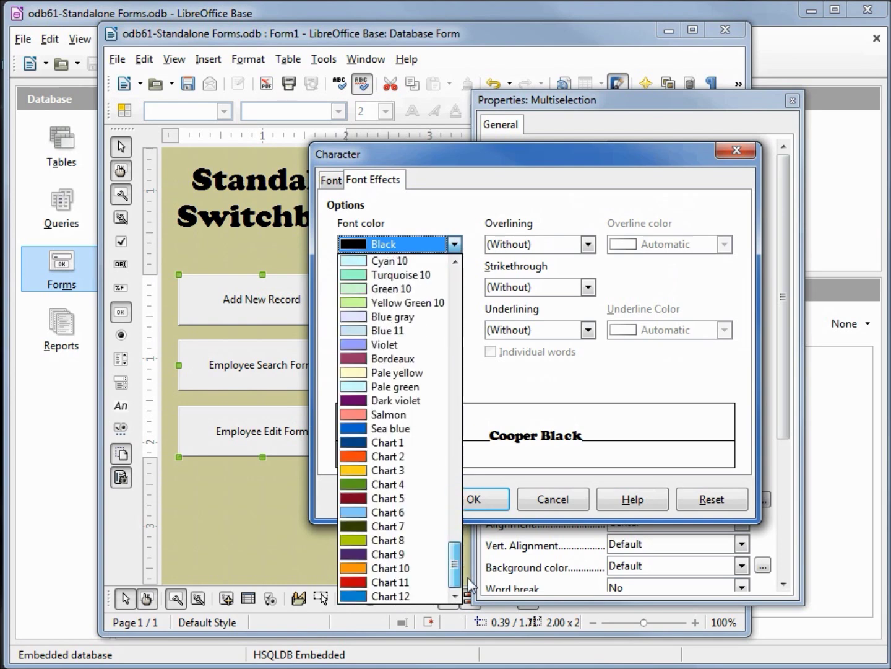
click(392, 345)
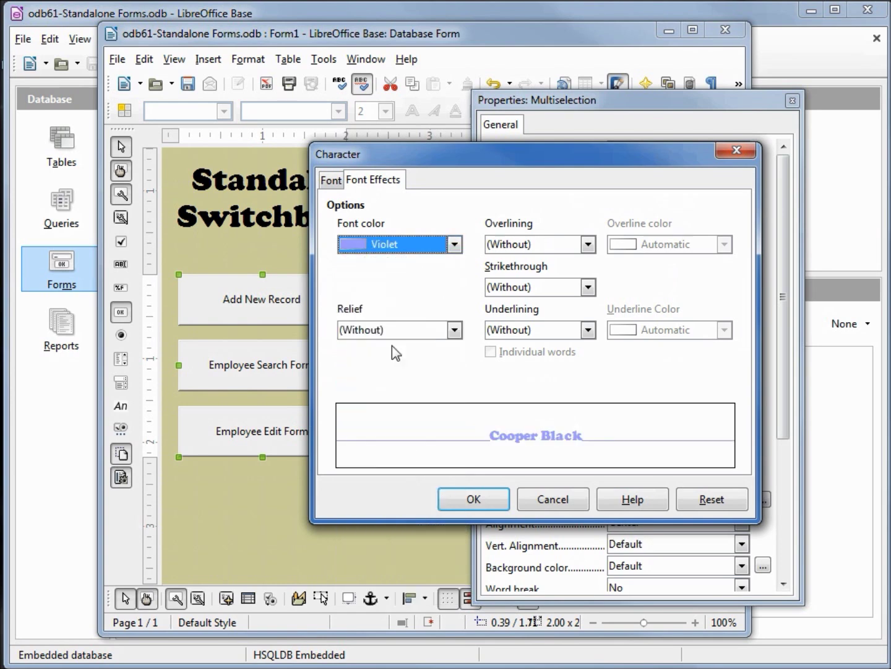
click(465, 497)
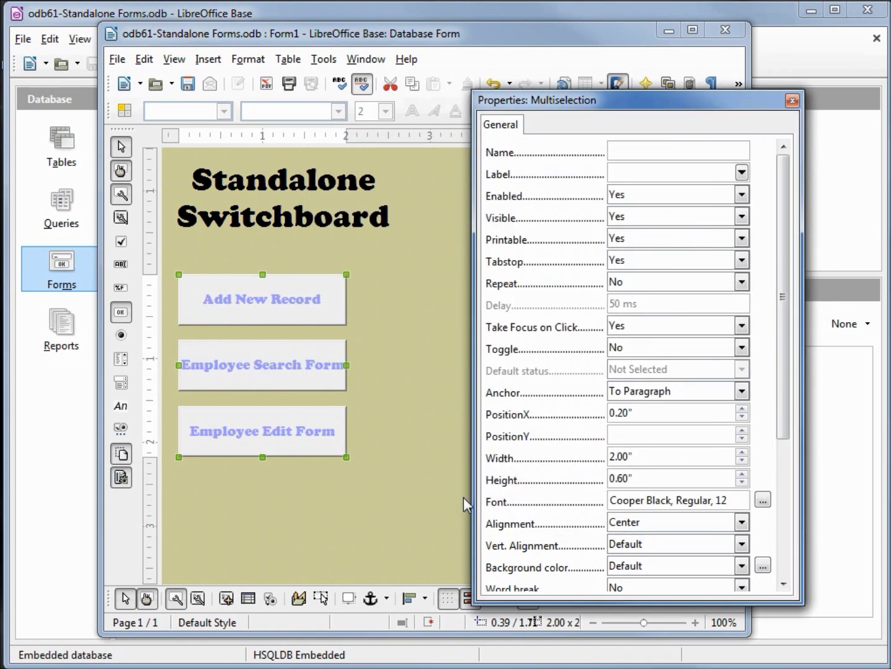
Step: Widen the three push buttons to 2.25" and deselect them
click(619, 456)
text(25)
key(Delete)
key(Delete)
key(Tab)
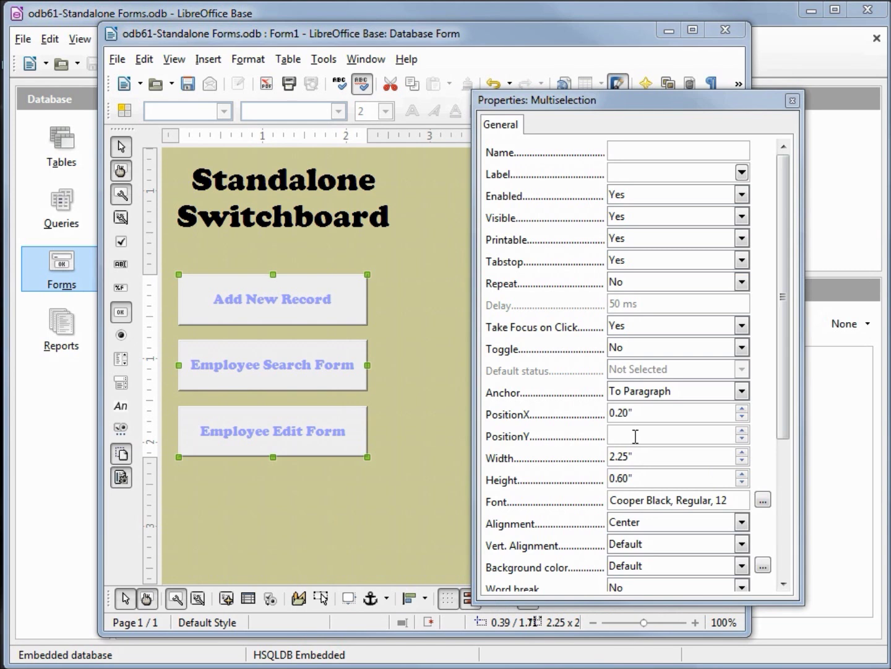
click(360, 505)
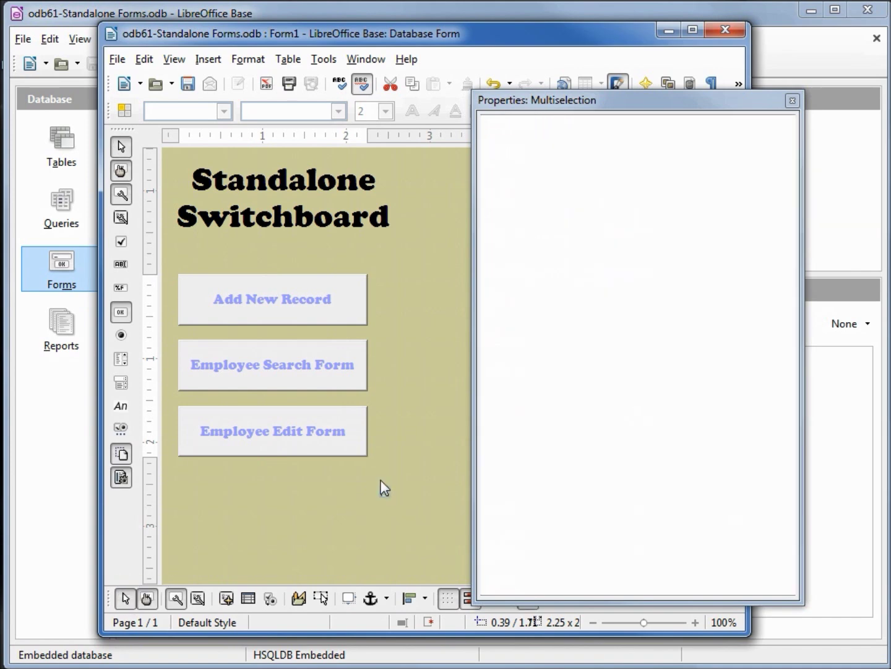
Step: Change the anchor of the Standalone Switchboard title label to To Page
drag(389, 495, 162, 145)
click(247, 178)
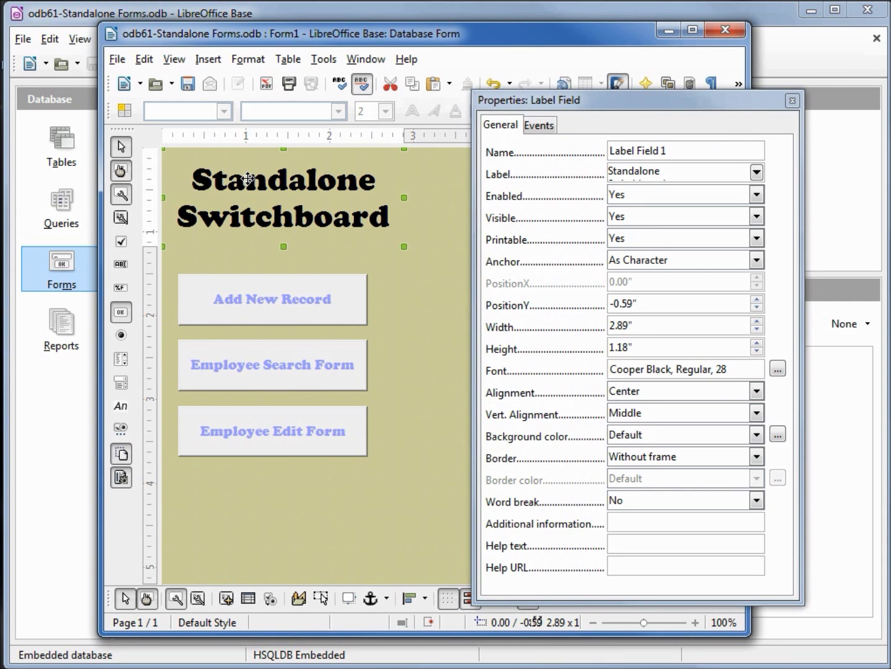
right_click(248, 178)
right_click(225, 179)
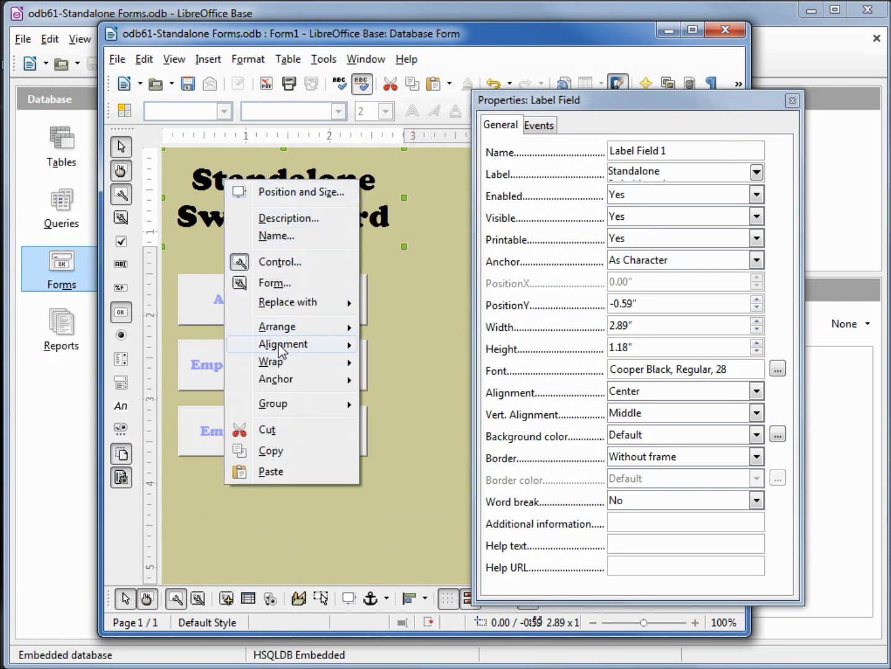
mouse_move(271, 379)
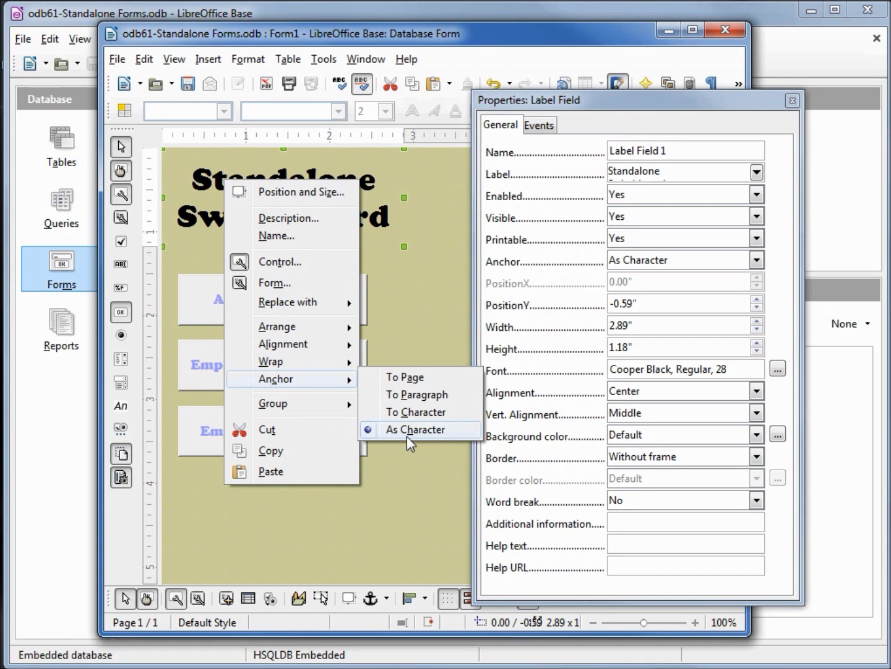
click(405, 377)
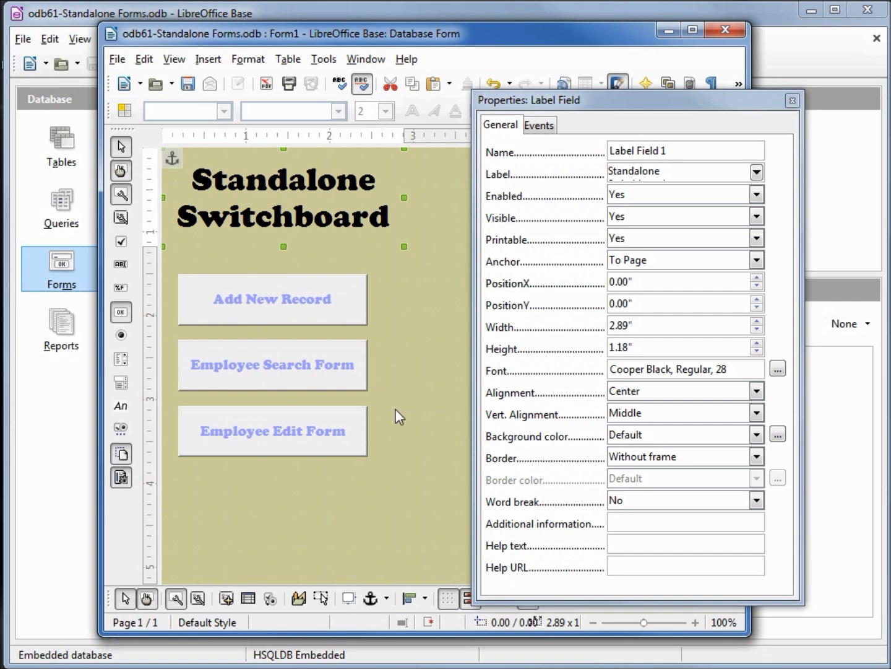
Step: Select the title label and the three push buttons together and move them about 0.47" right and 0.31" down, closing the control properties
mouse_move(392, 482)
mouse_down()
mouse_move(370, 406)
mouse_move(177, 29)
mouse_move(147, 142)
mouse_move(165, 149)
mouse_up()
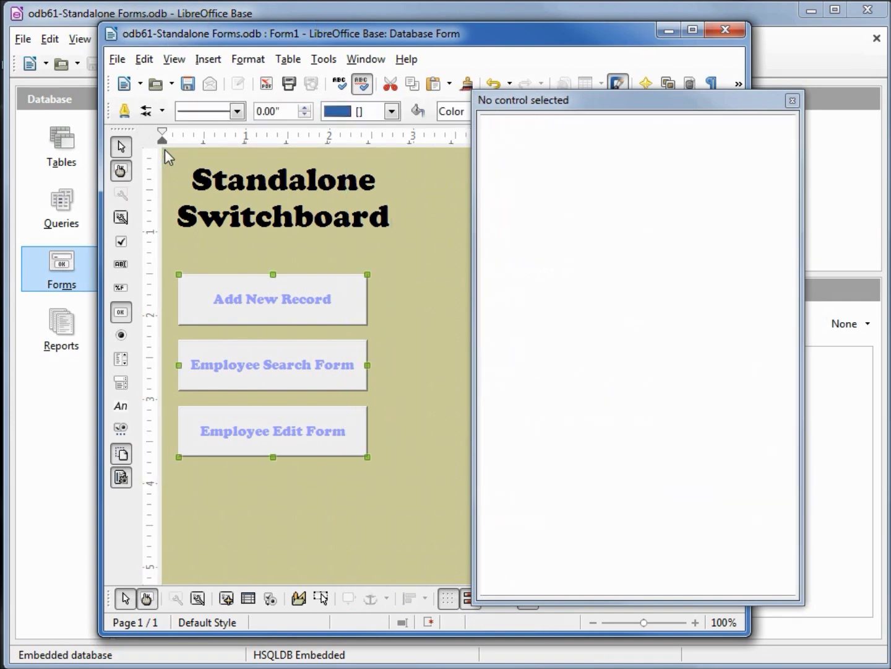
shift+click(218, 186)
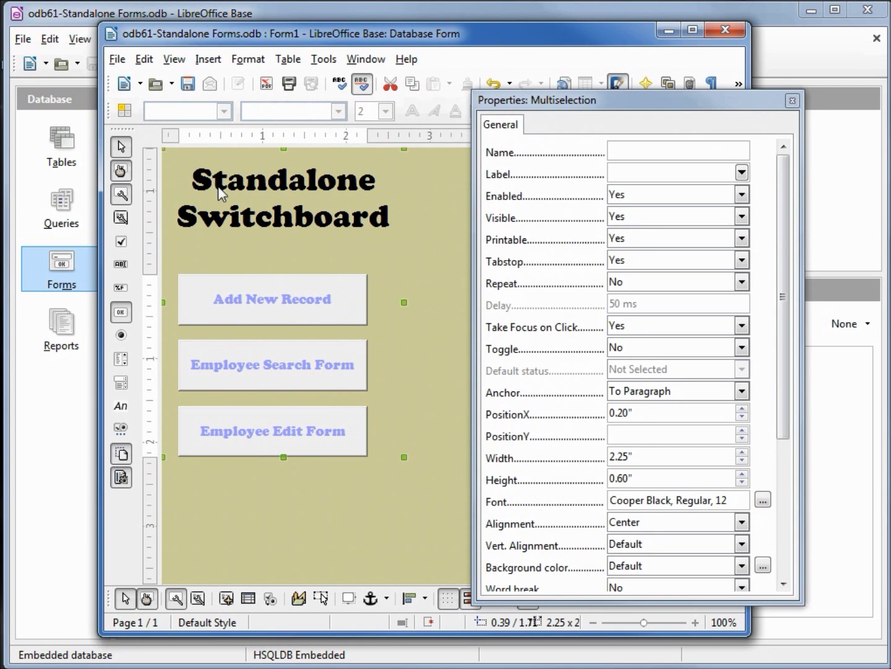
key(Right)
key(Right)
key(Right)
key(Right)
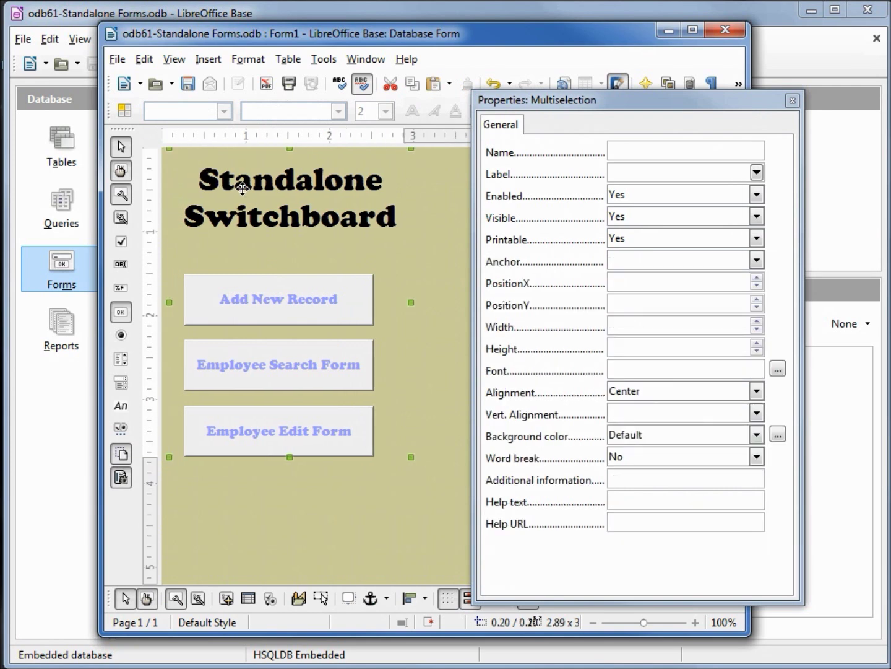
key(Down)
key(Down)
key(Down)
key(Right)
key(Down)
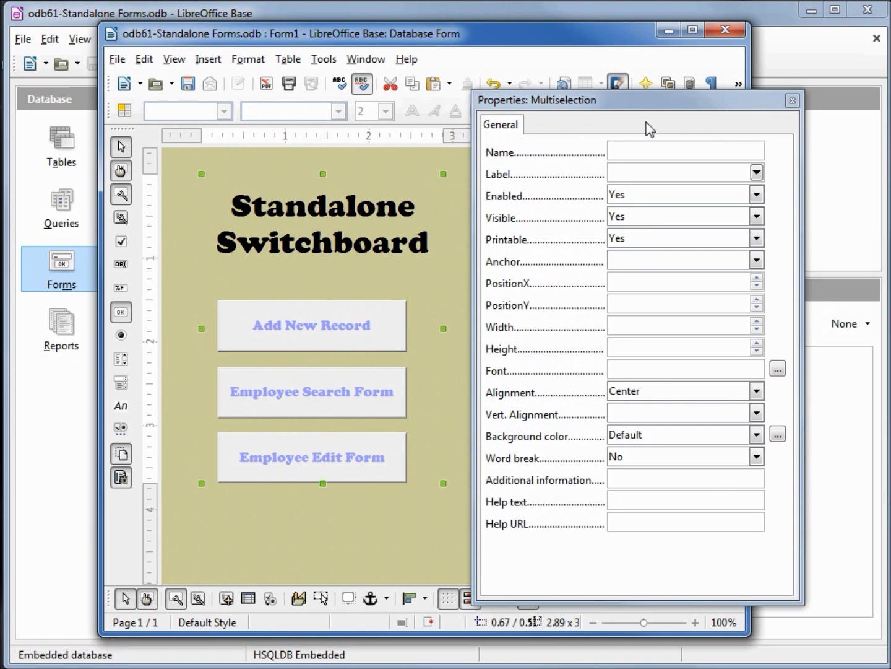
click(793, 100)
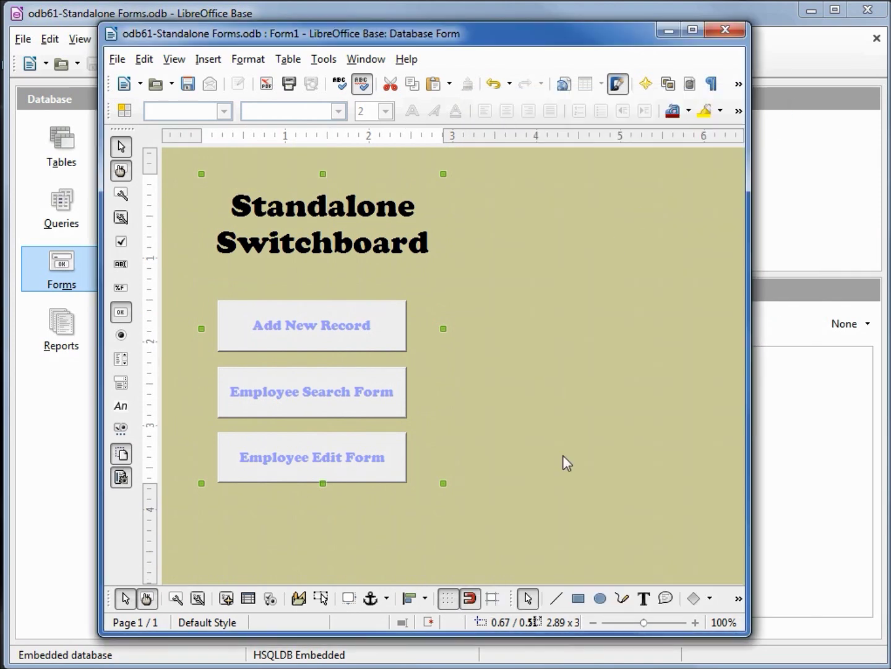
Step: Draw a rectangle about 3.28" wide around the title and the three buttons, with its area fill set to None
click(580, 598)
mouse_move(449, 500)
mouse_down()
mouse_move(394, 460)
mouse_move(234, 241)
mouse_move(180, 149)
mouse_move(173, 159)
mouse_up()
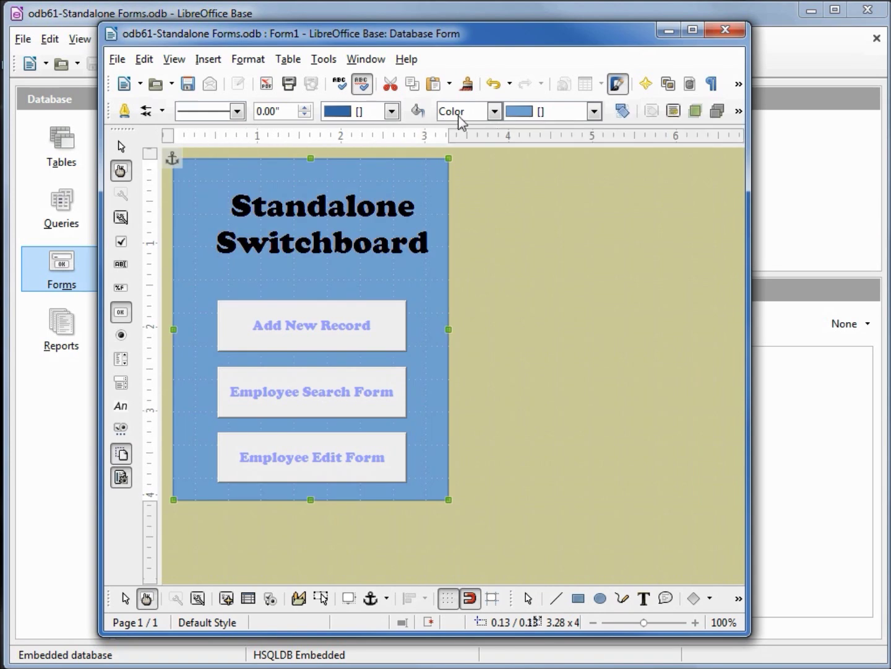
click(495, 111)
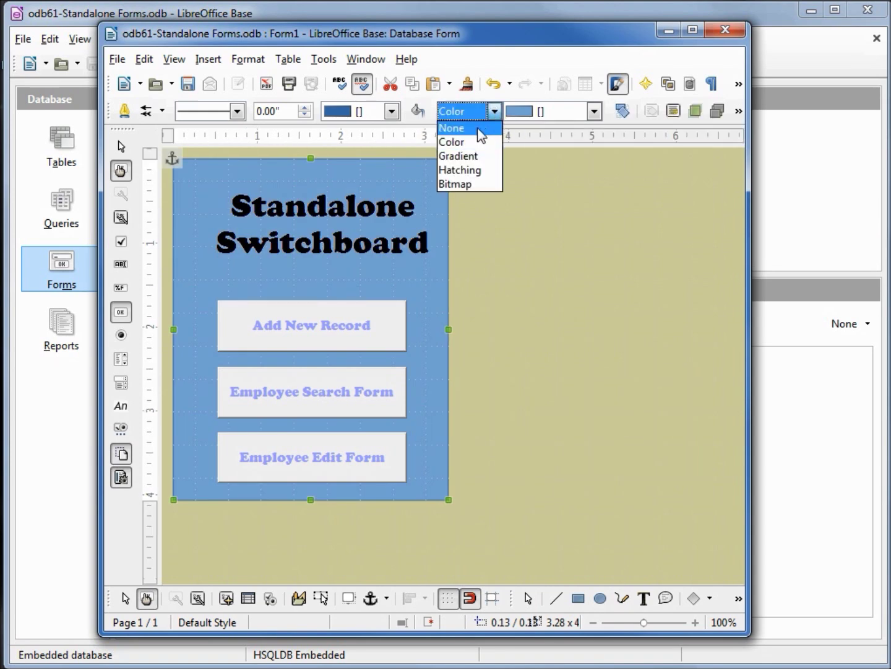
click(480, 129)
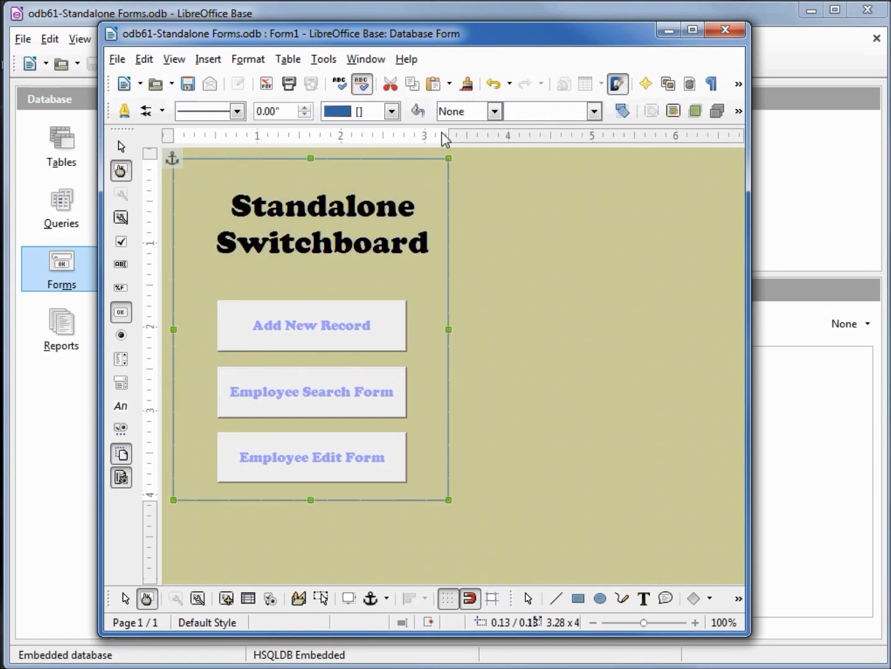
Step: Set the rectangle's line width to 0.24" and move it to about 0.20" horizontally and 0.26" vertically so it frames the controls
click(304, 109)
click(304, 109)
click(304, 108)
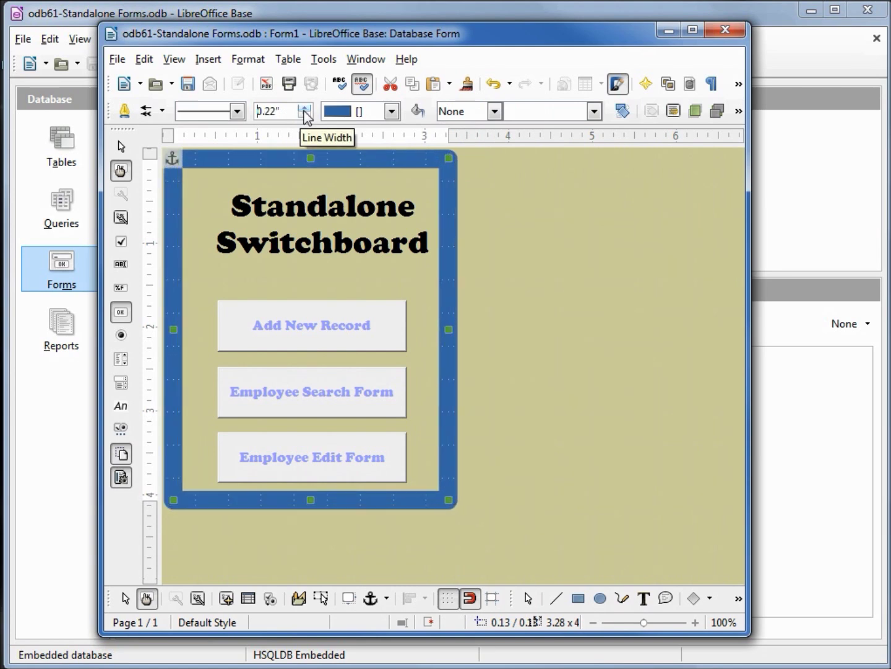
click(304, 109)
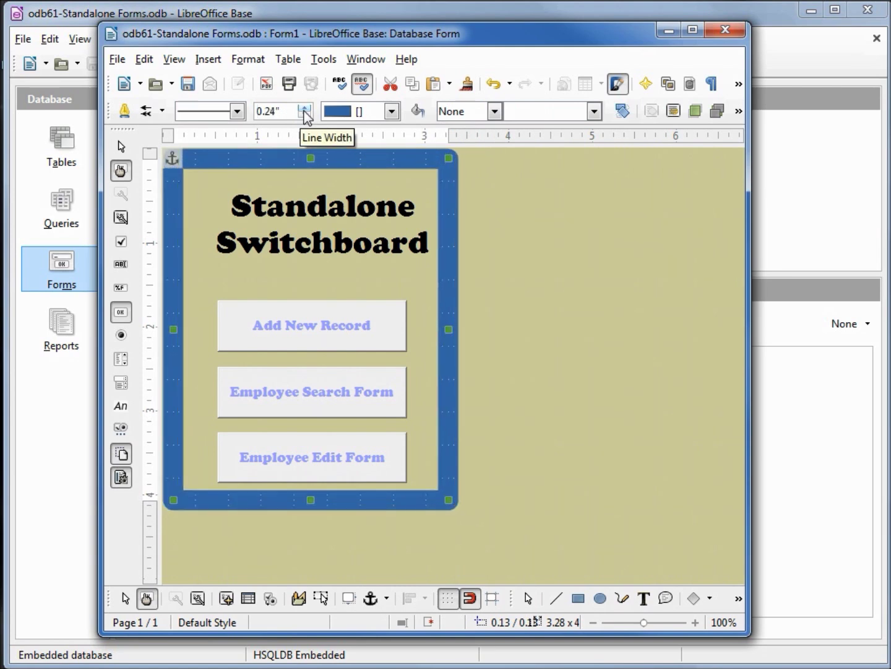
drag(310, 160, 318, 169)
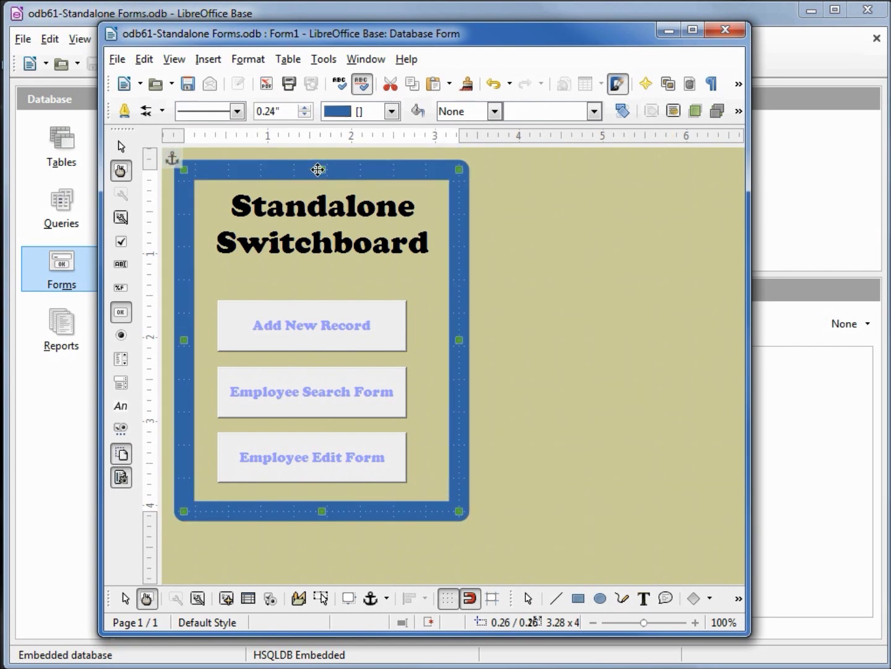
key(ctrl+z)
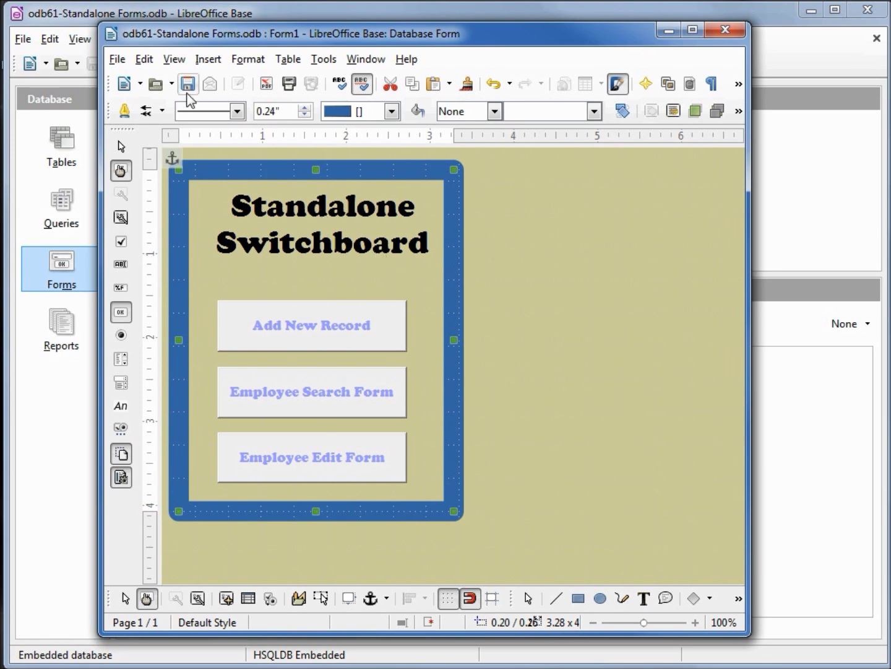
Step: Save the form under the name Switchboard
click(188, 83)
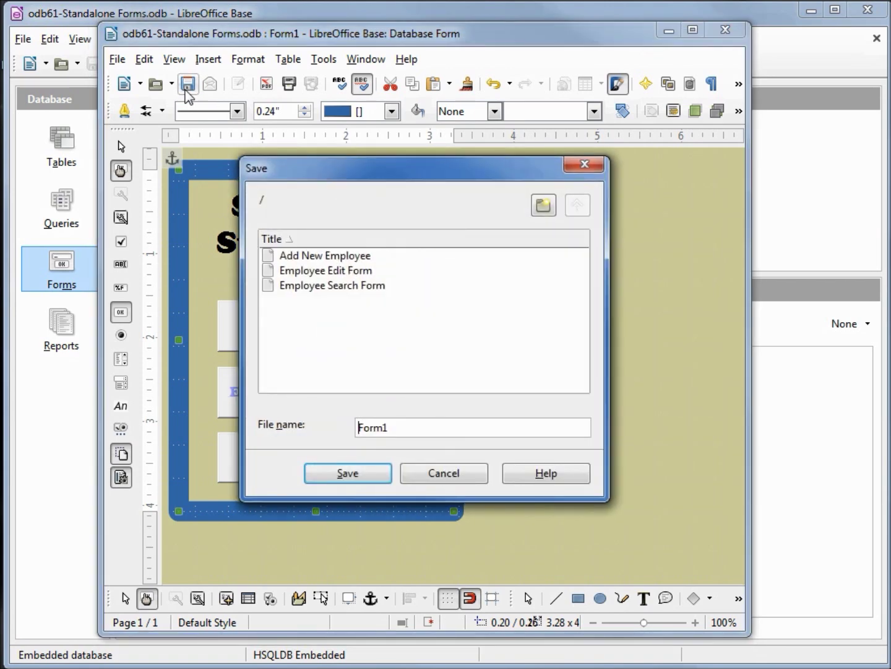
double_click(403, 432)
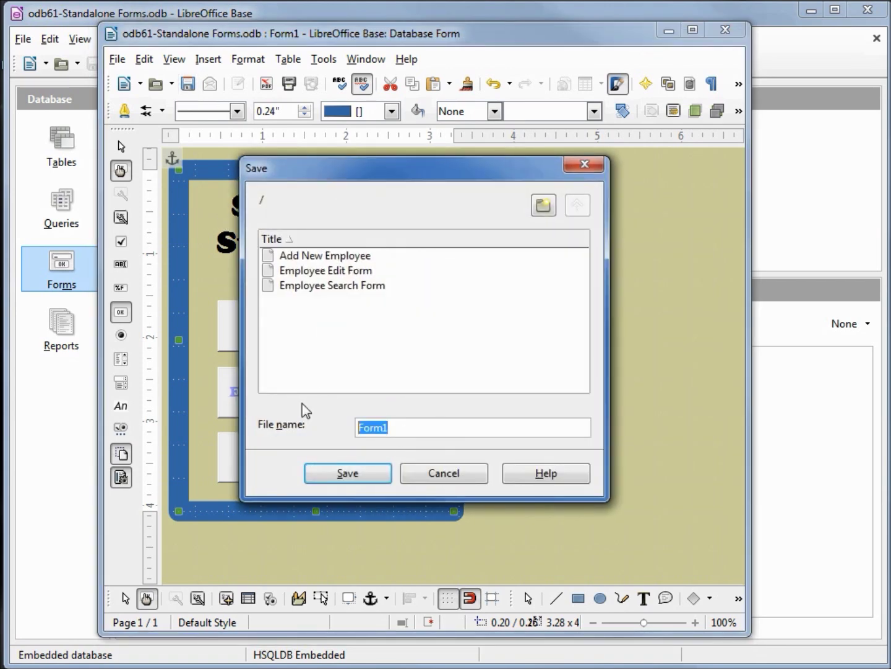
text(Switchboard)
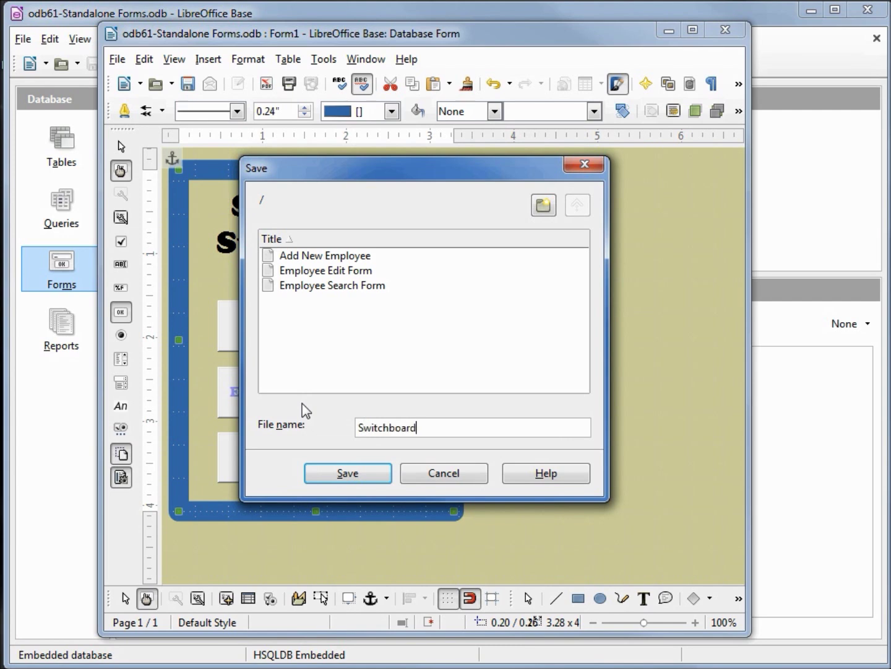
click(348, 471)
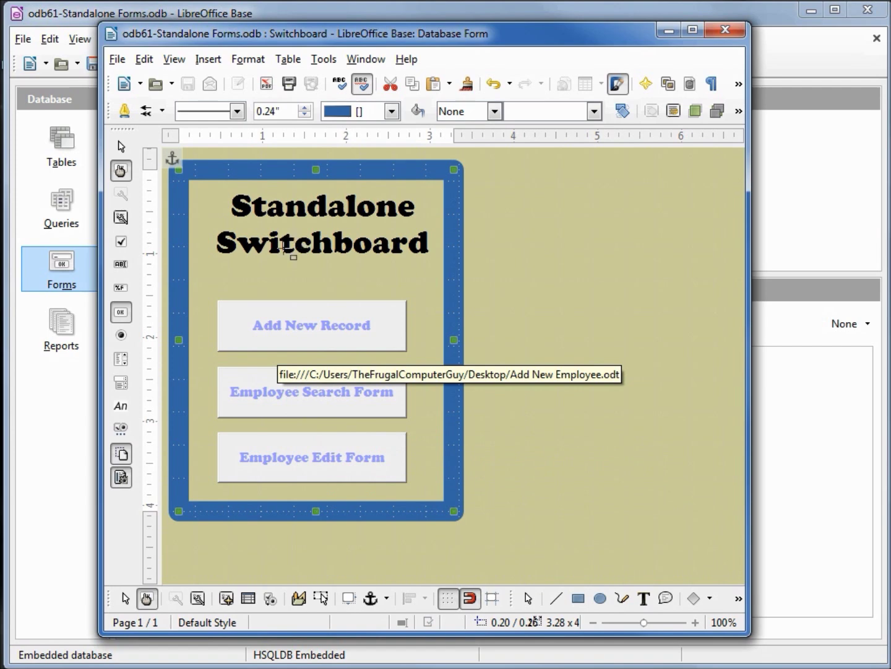
Step: Set the background color of the Standalone Switchboard title label to Yellow
click(290, 252)
right_click(288, 249)
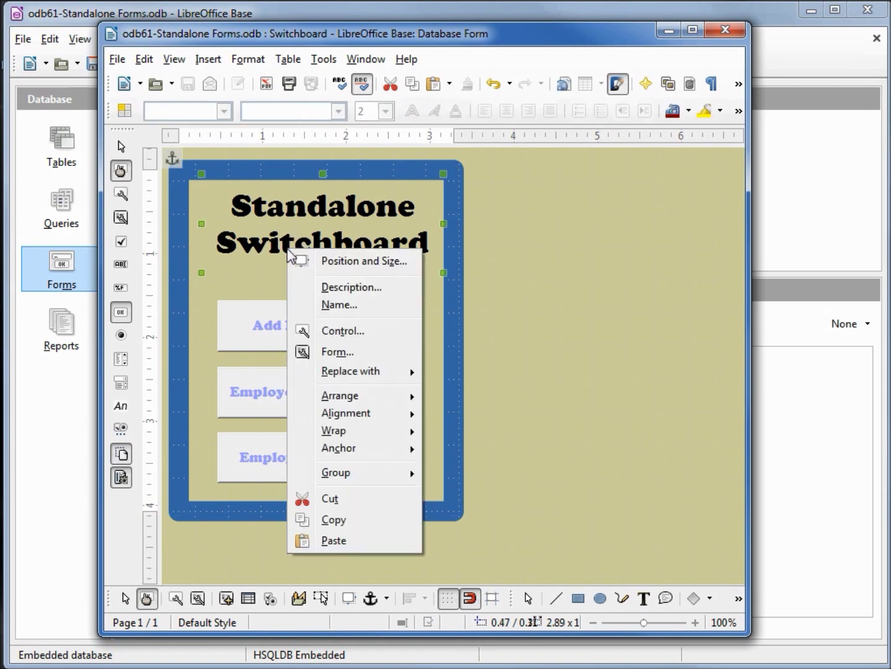
click(344, 331)
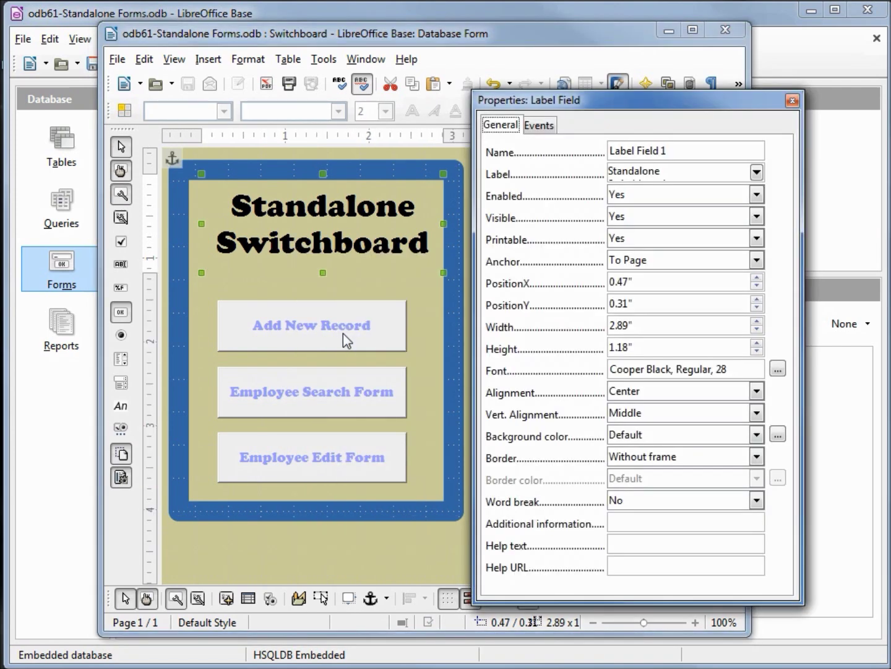
click(757, 435)
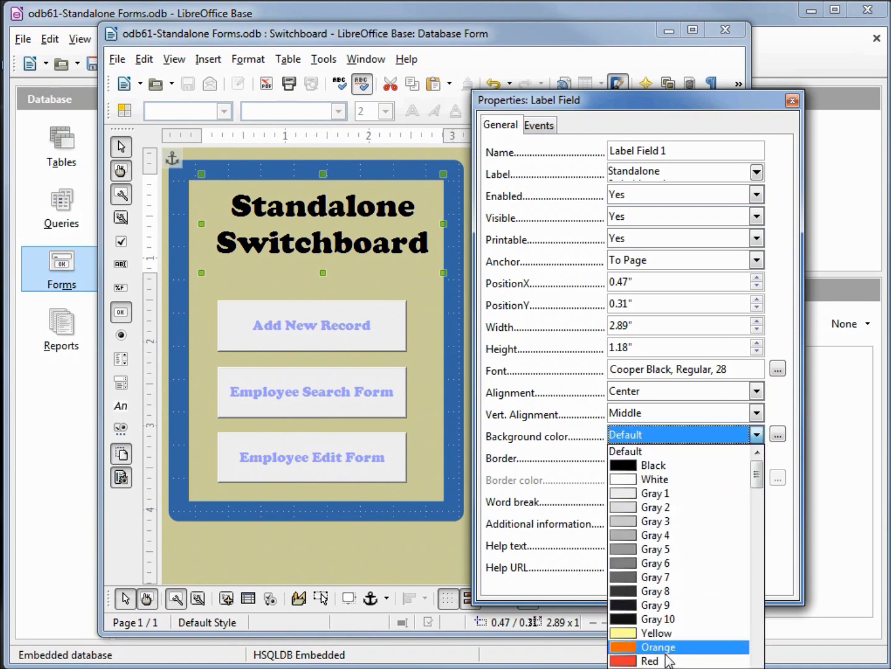
key(Escape)
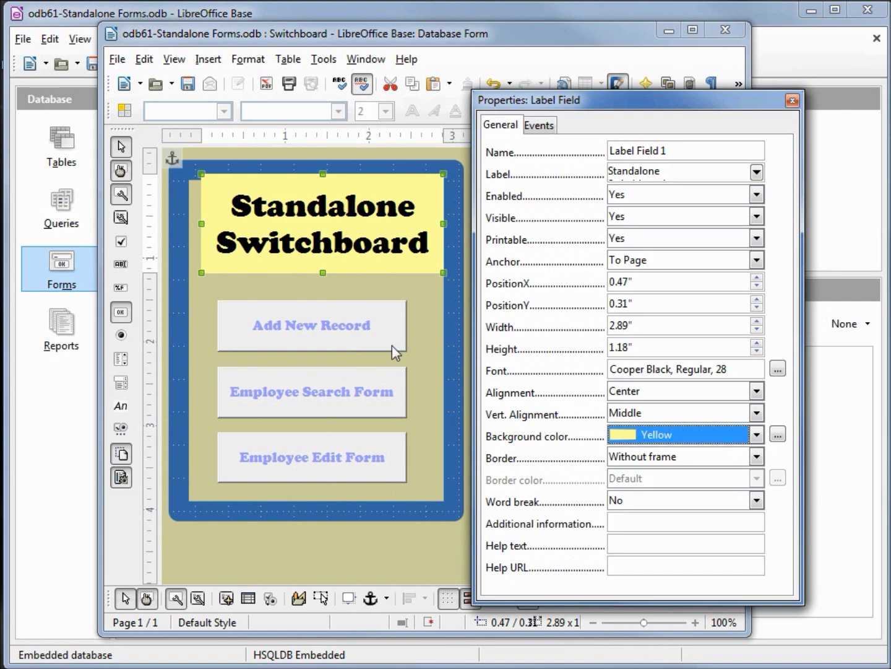
Step: Move the title label to X 0.39" and Y 0.47" inside the blue frame, close its properties, and save the form
click(343, 233)
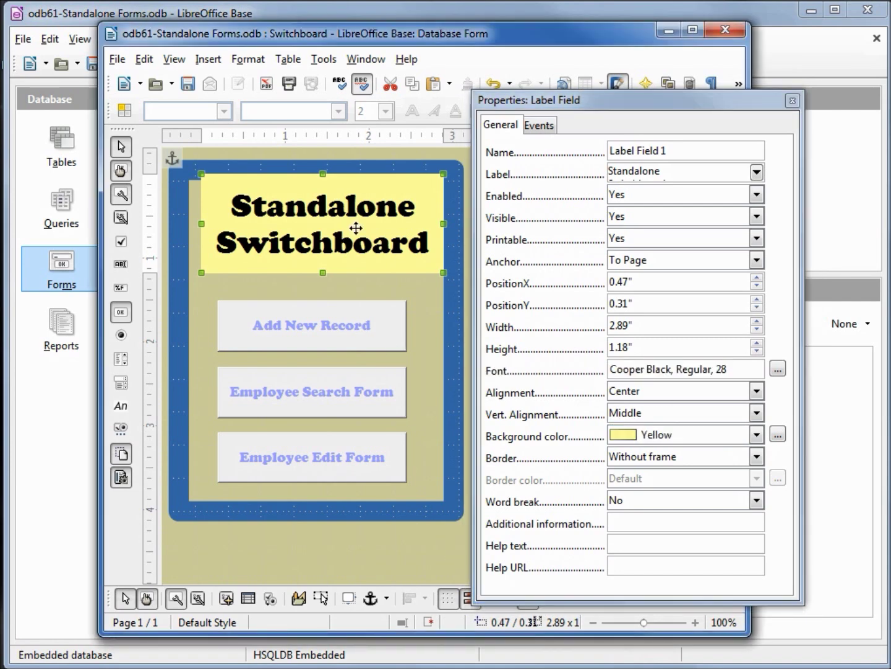
key(Left)
key(Left)
key(Left)
key(Left)
key(Right)
key(Right)
key(Down)
key(Down)
key(Down)
key(Down)
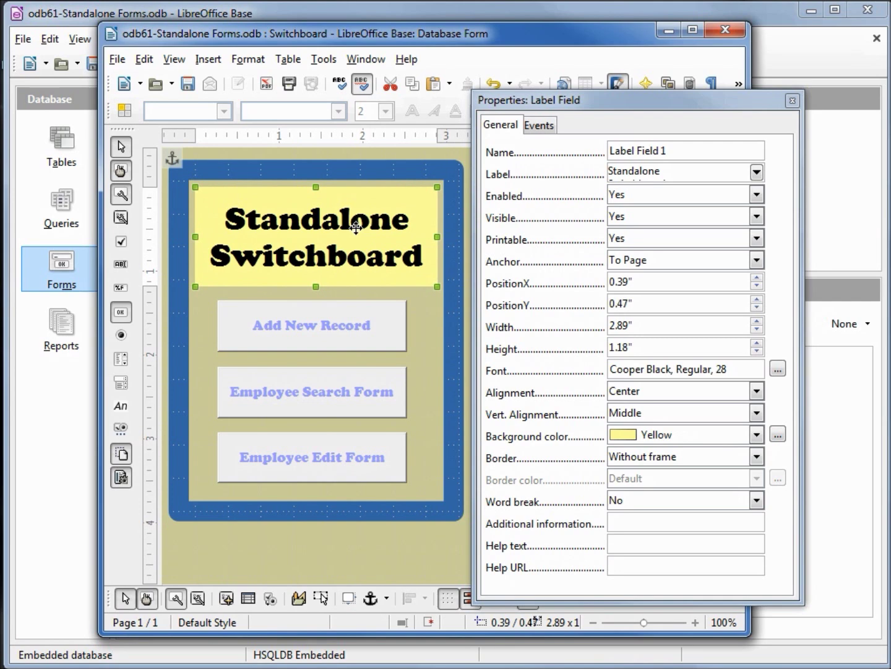
click(793, 100)
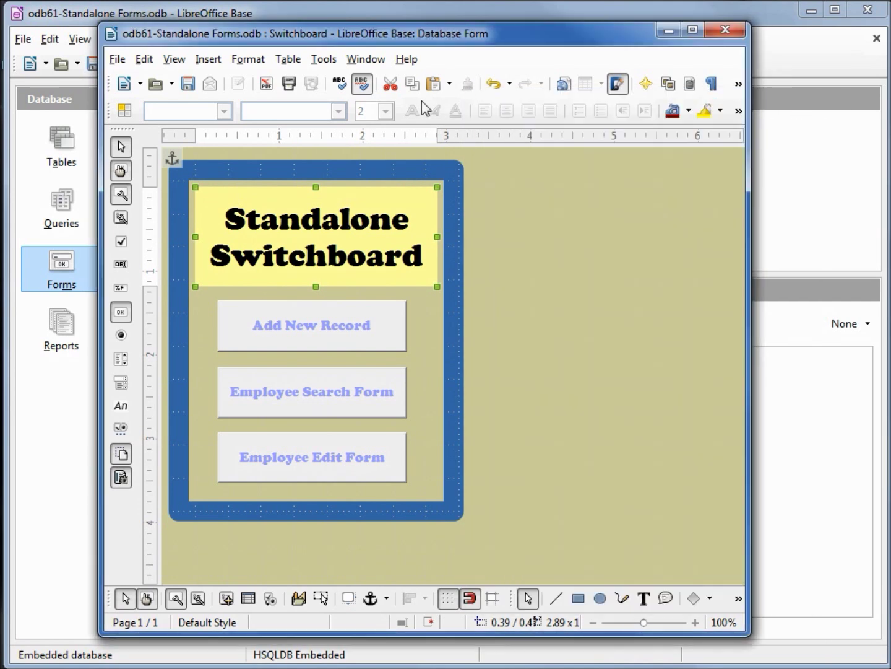
click(189, 87)
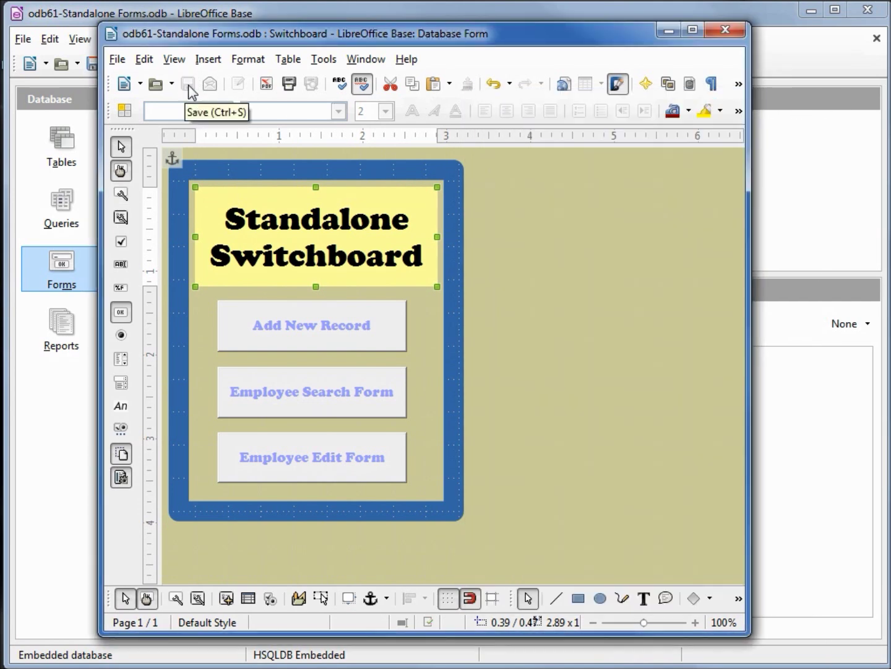
Step: Turn off design mode and test the Add New Record, Employee Search Form and Employee Edit Form buttons, closing each document they open
click(146, 598)
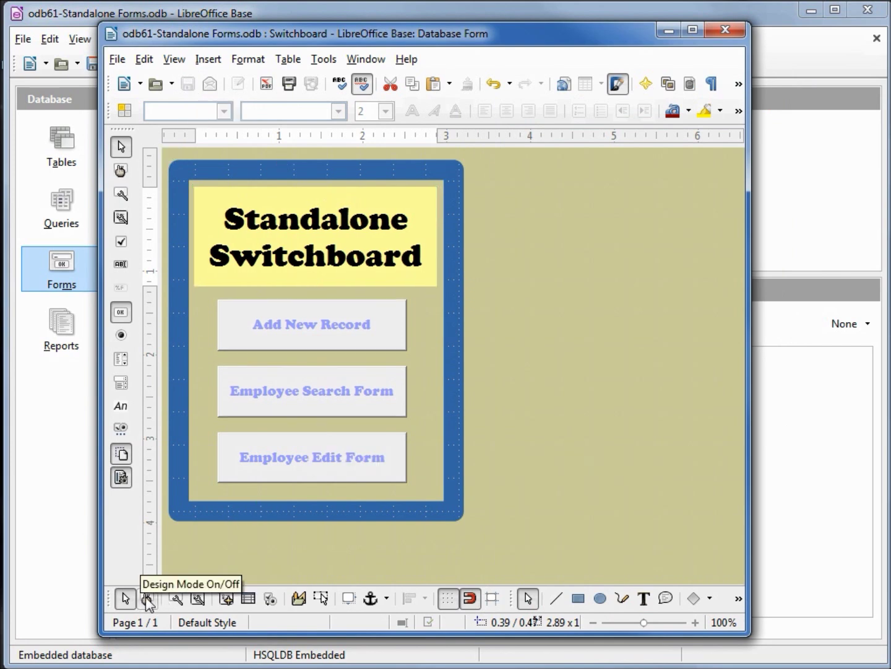
click(311, 327)
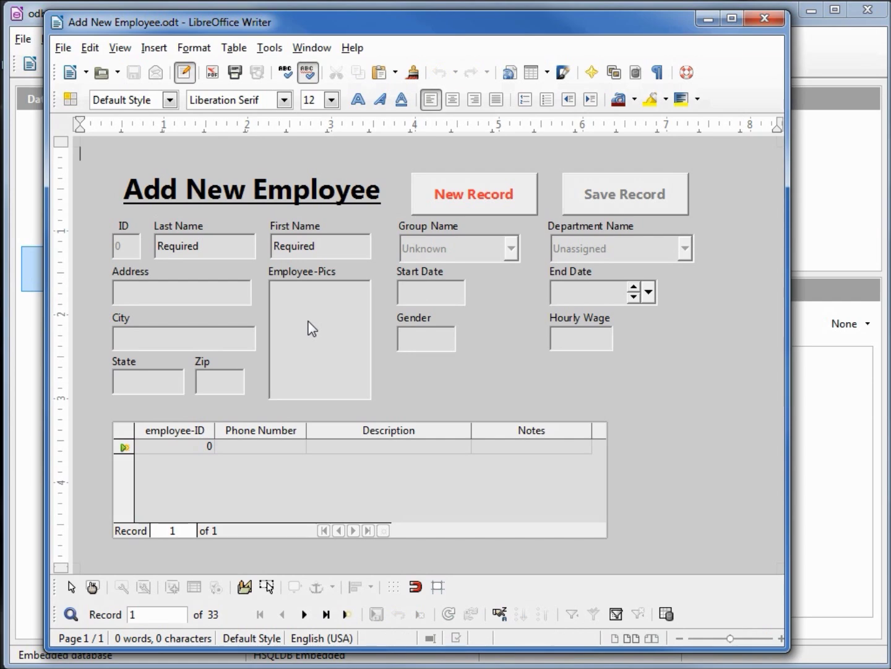
click(765, 19)
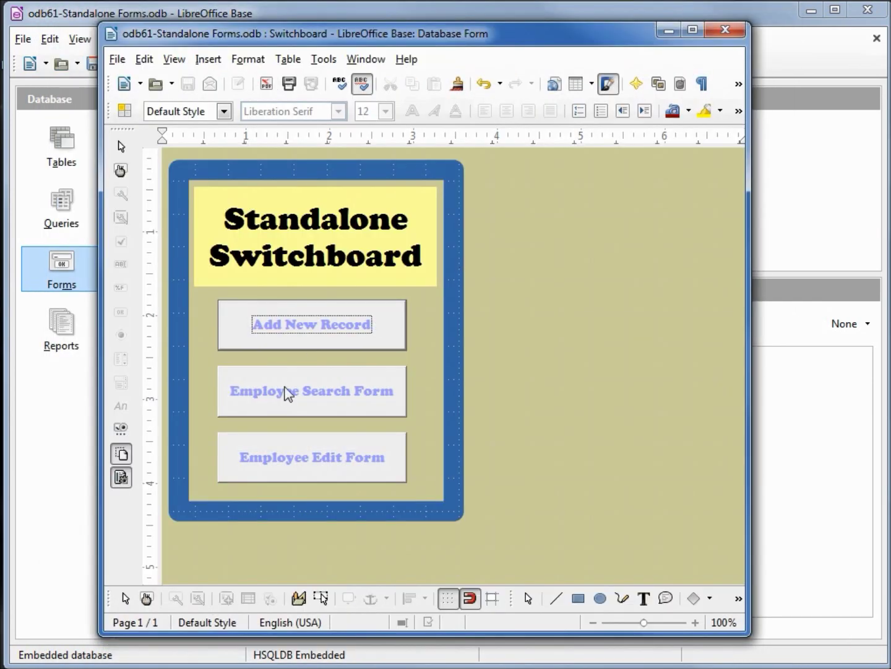
click(293, 392)
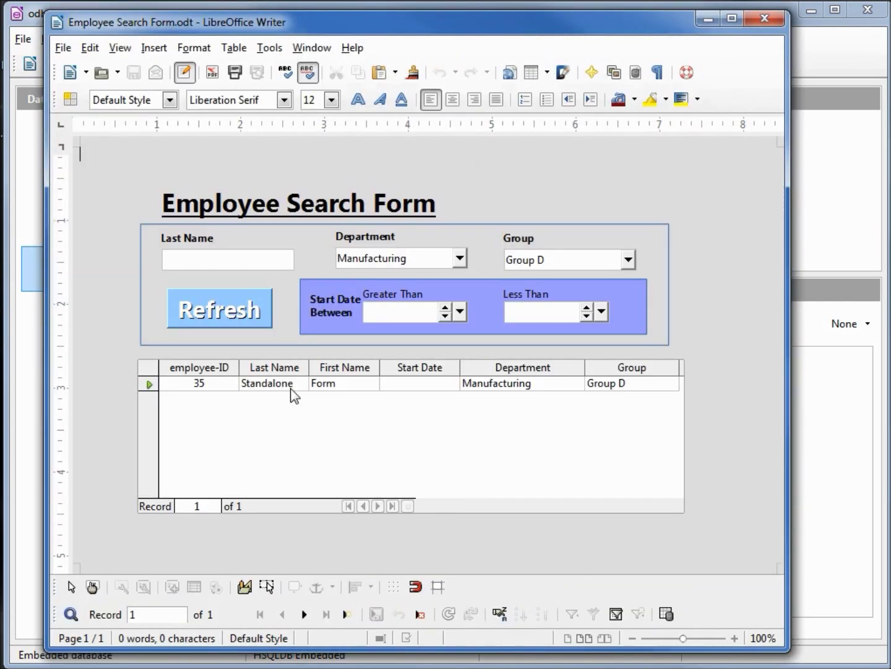
click(762, 23)
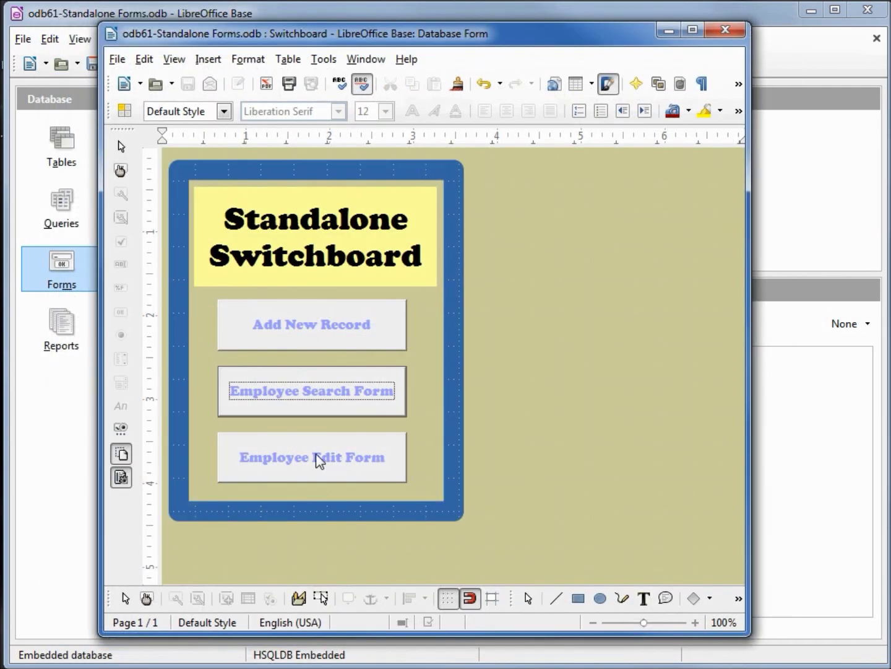
click(318, 457)
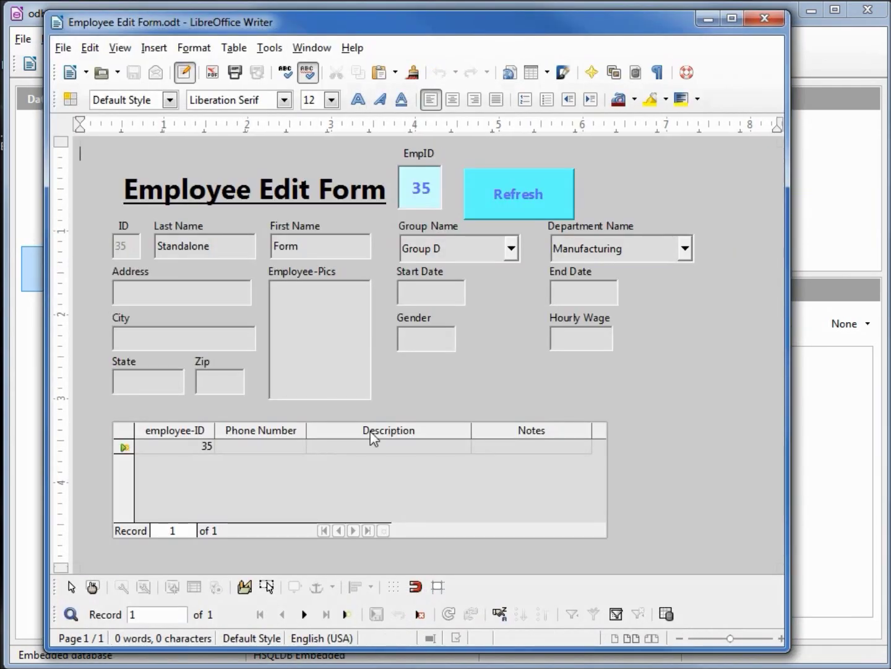
click(759, 22)
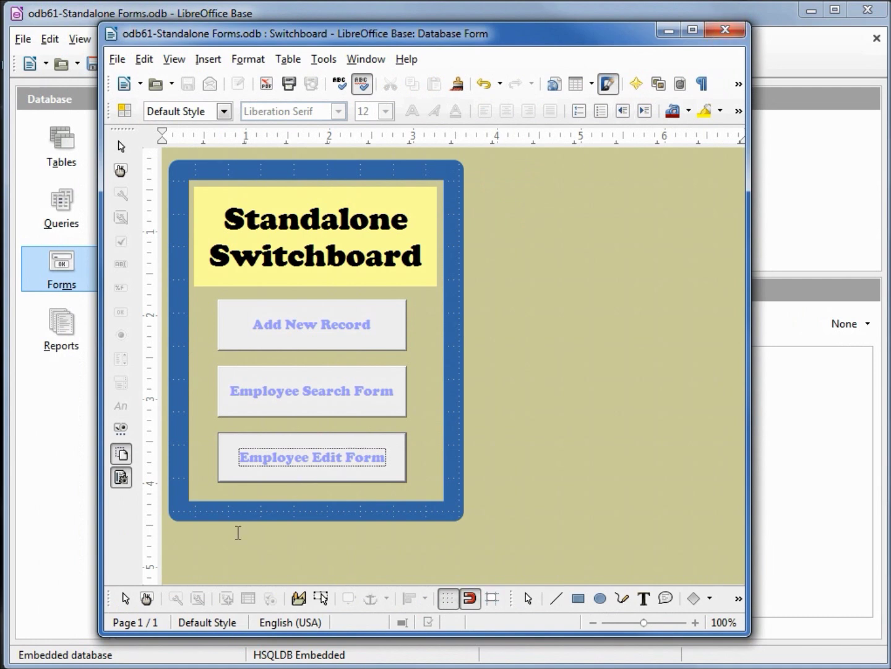
Step: Turn design mode on and save a copy of the Switchboard form to the Desktop as StandaloneSwitchboard.odt
click(146, 599)
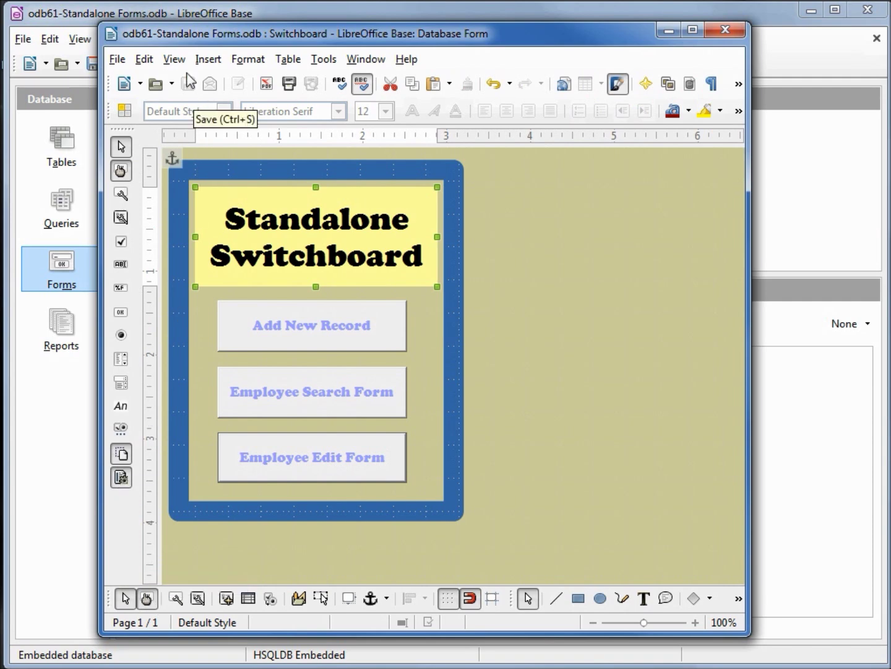
click(117, 61)
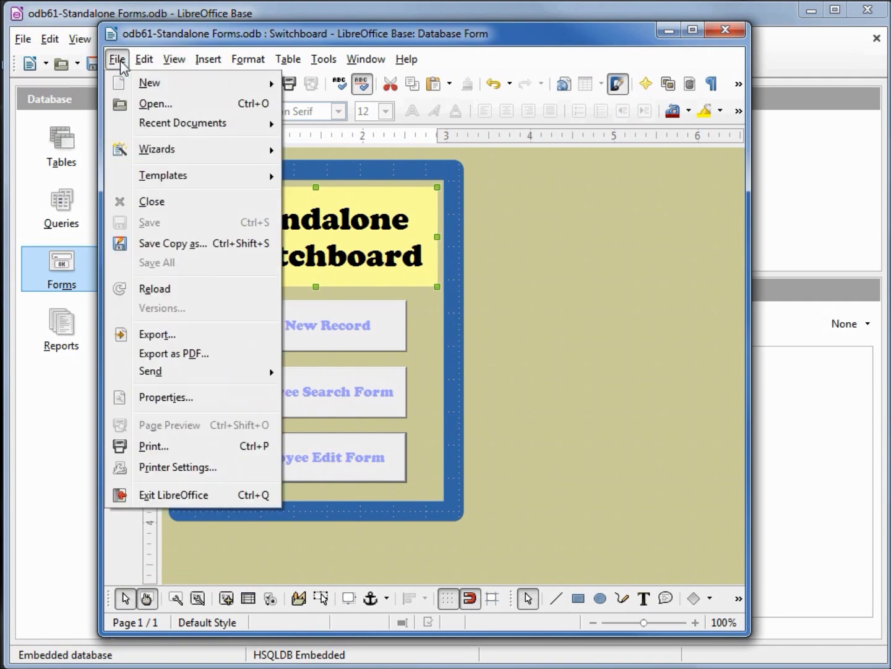
click(156, 242)
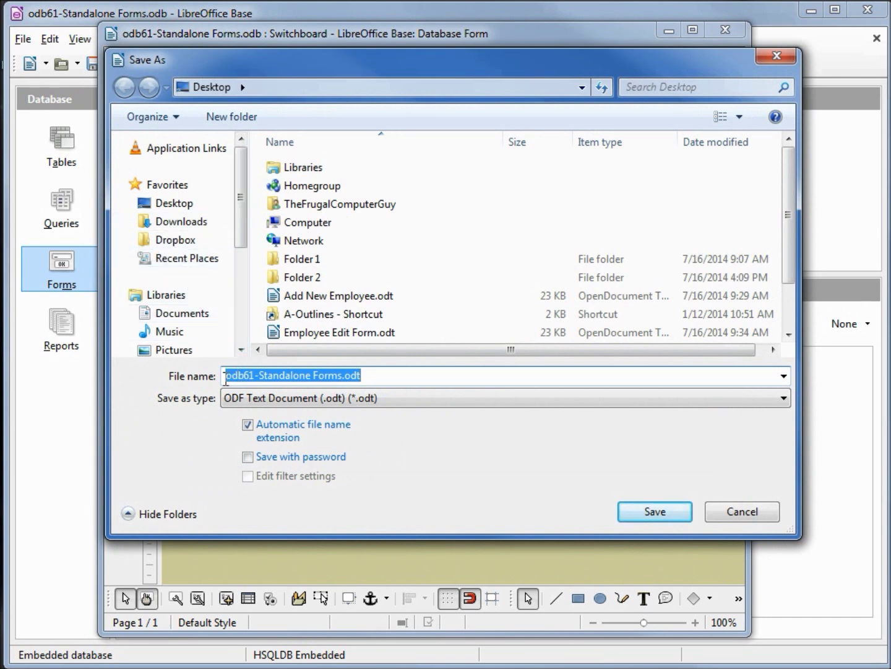
drag(226, 375, 343, 389)
key(Delete)
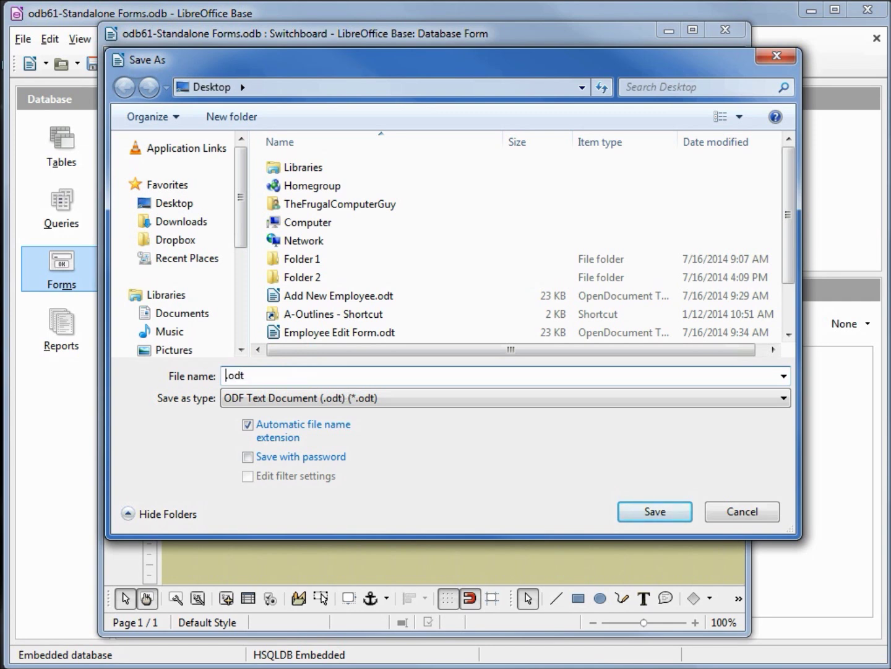
text(StandaloneSwitchboard)
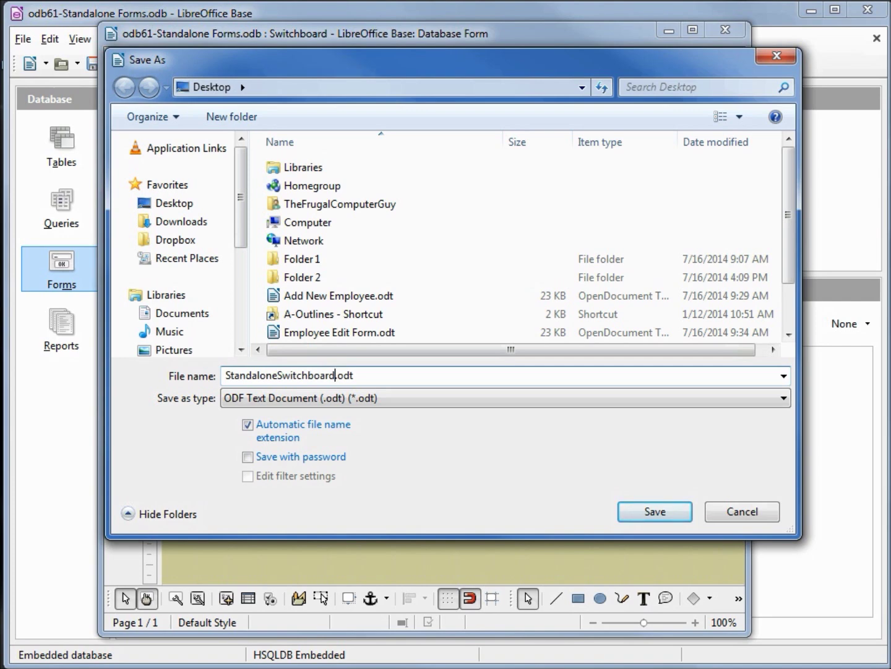
click(639, 511)
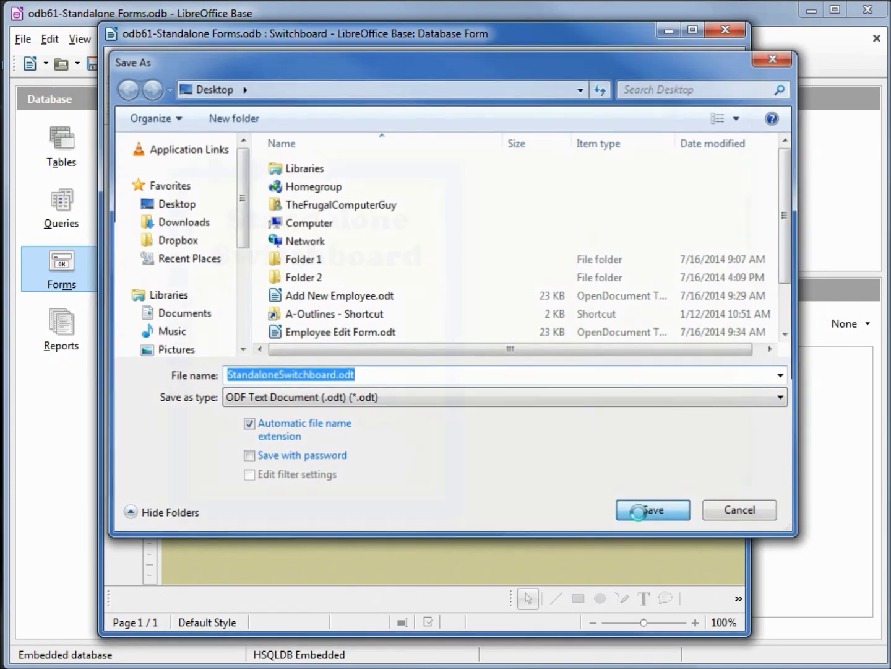
Step: Close the Switchboard form and the odb61-Standalone Forms database, saving the database changes
click(722, 30)
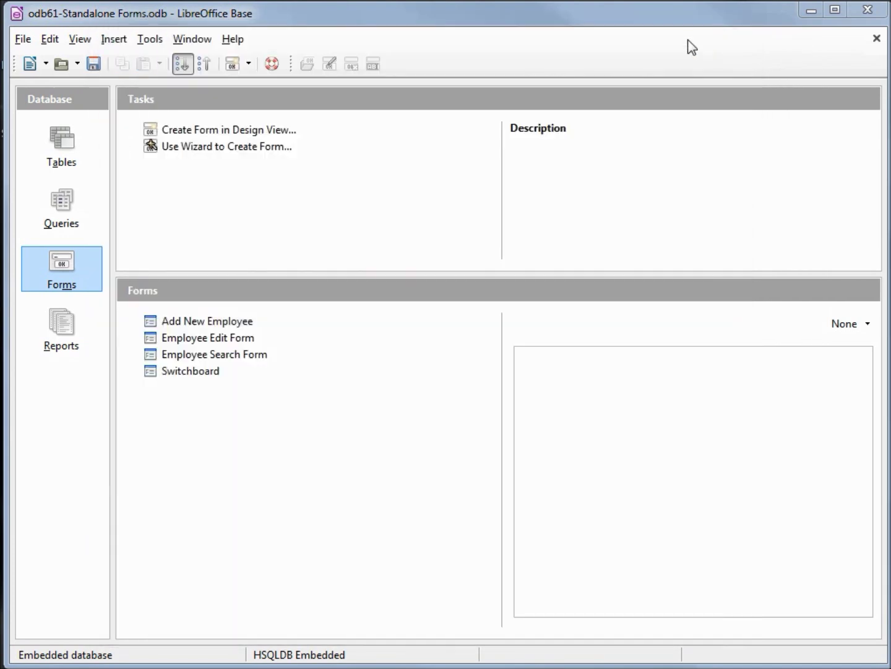
click(866, 9)
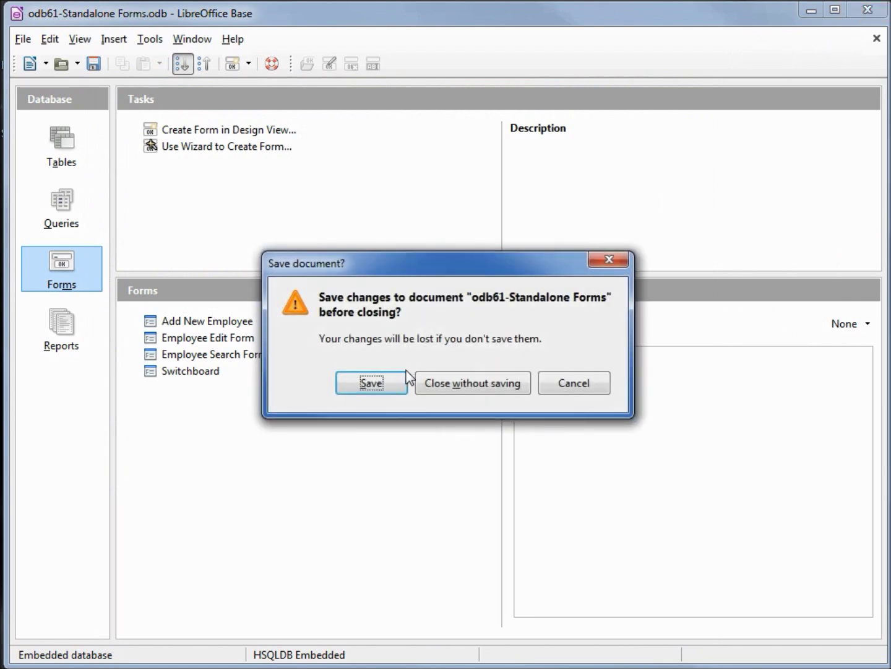
click(371, 384)
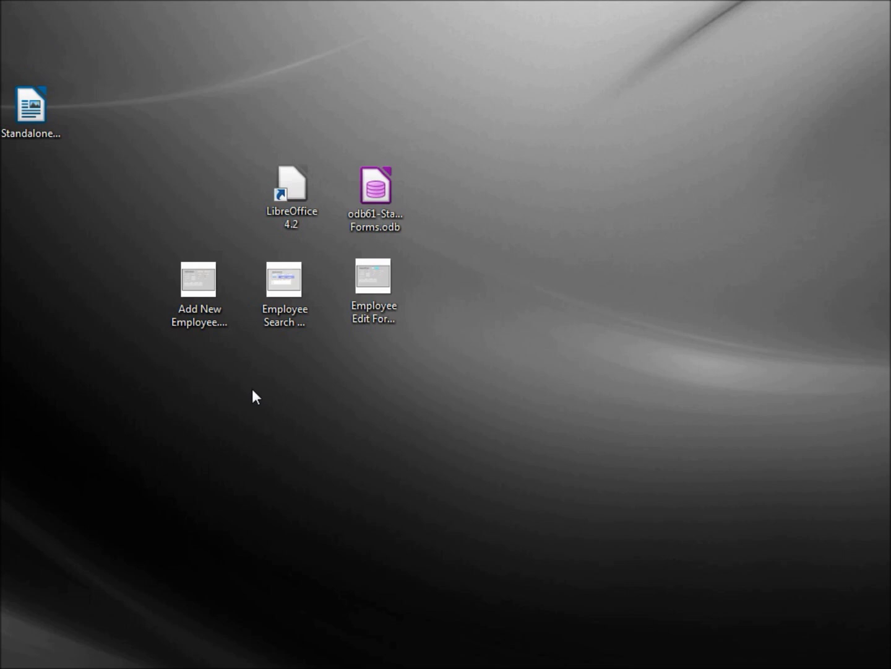
Step: Place the StandaloneSwitchboard.odt desktop icon beside the employee documents, and open it to test the Add New Record button
drag(26, 124, 94, 283)
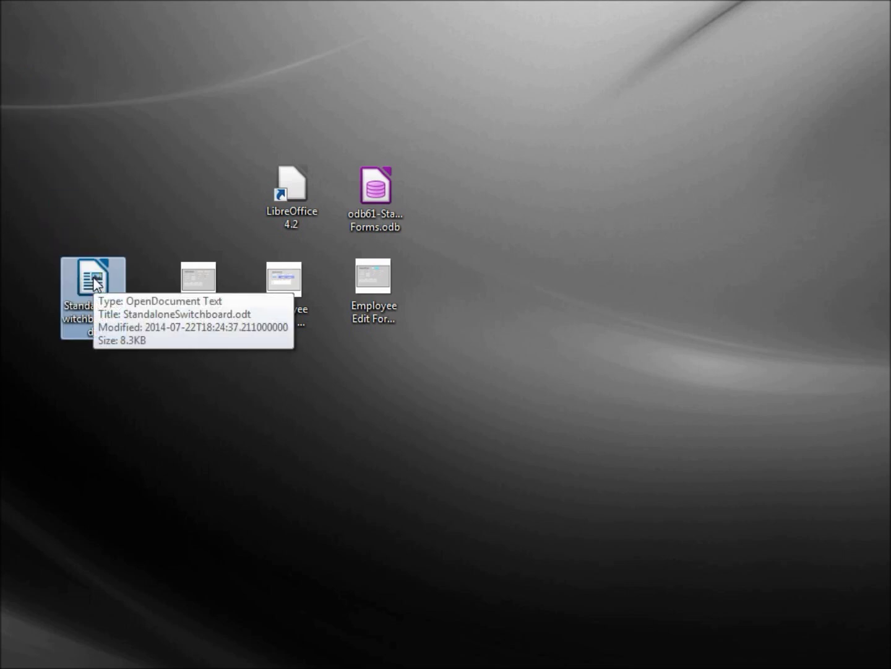
double_click(94, 283)
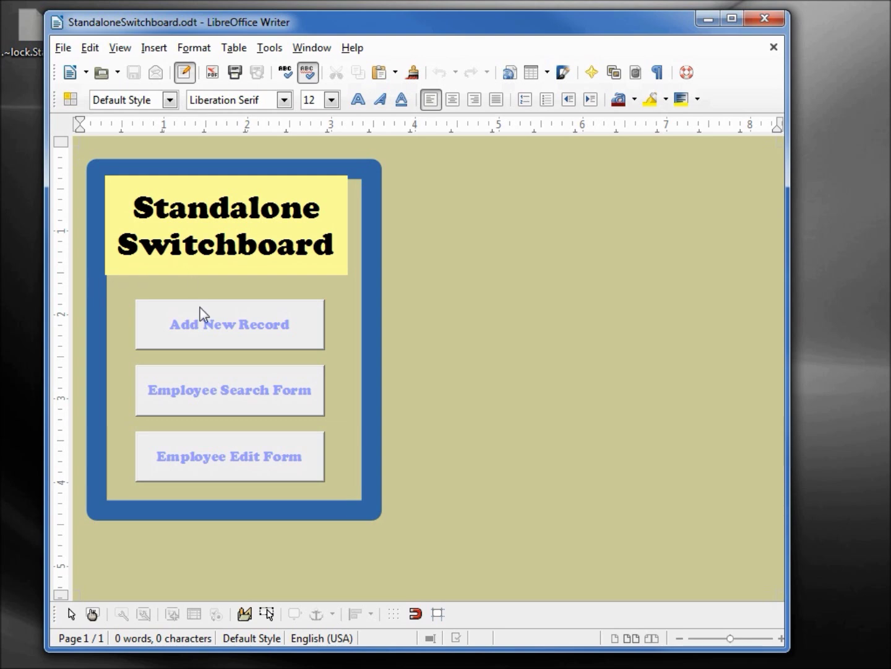
click(208, 328)
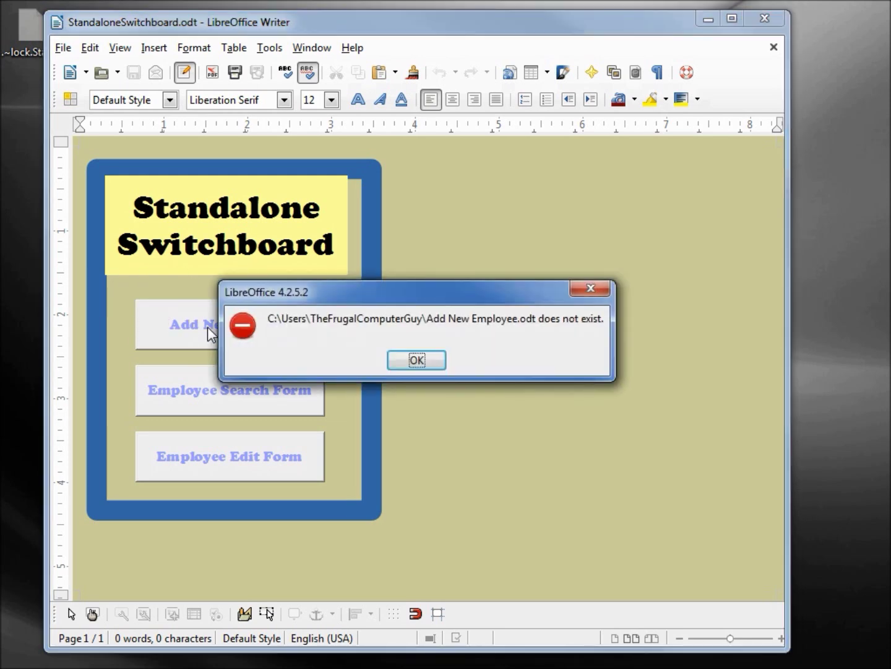
click(416, 359)
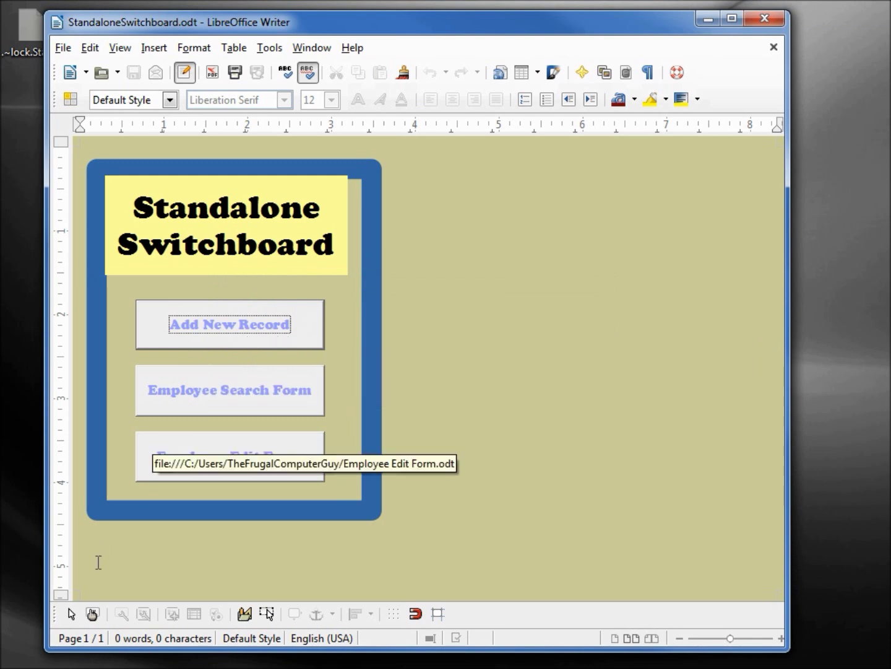
Step: Turn on design mode and set the Add New Record button's URL to Add New Employee.odt on the Desktop
click(93, 613)
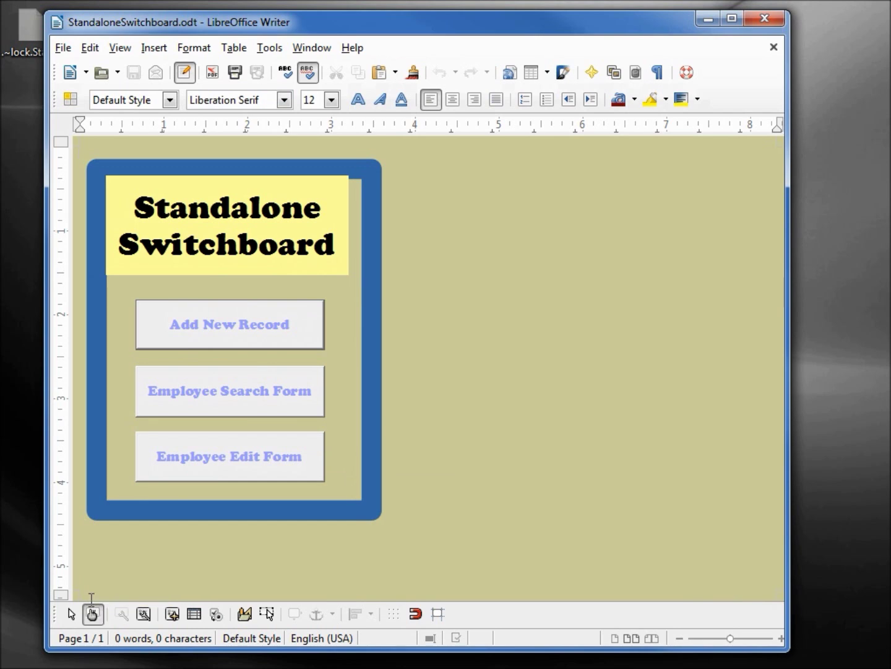
right_click(234, 326)
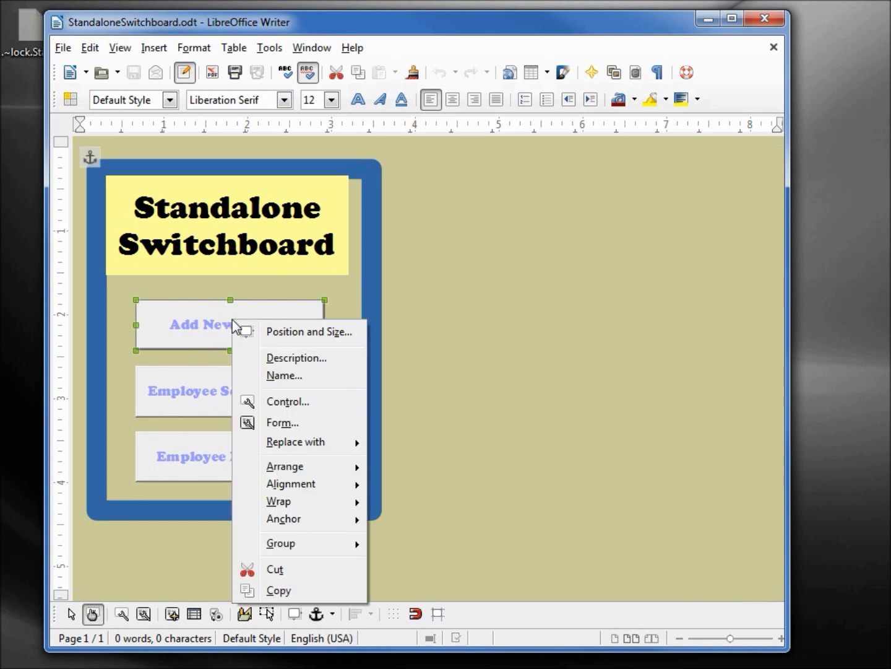
click(288, 402)
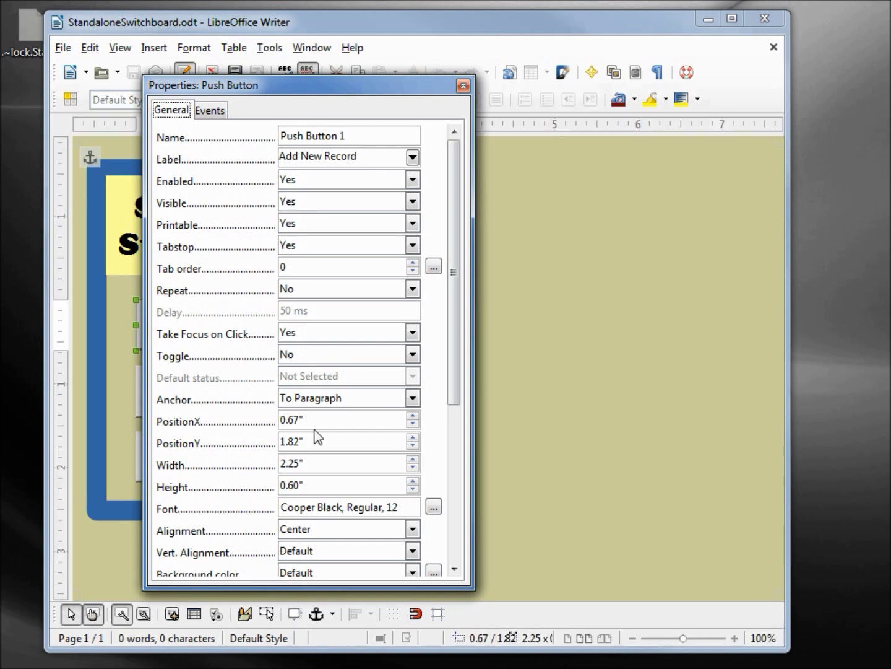
drag(451, 365, 458, 486)
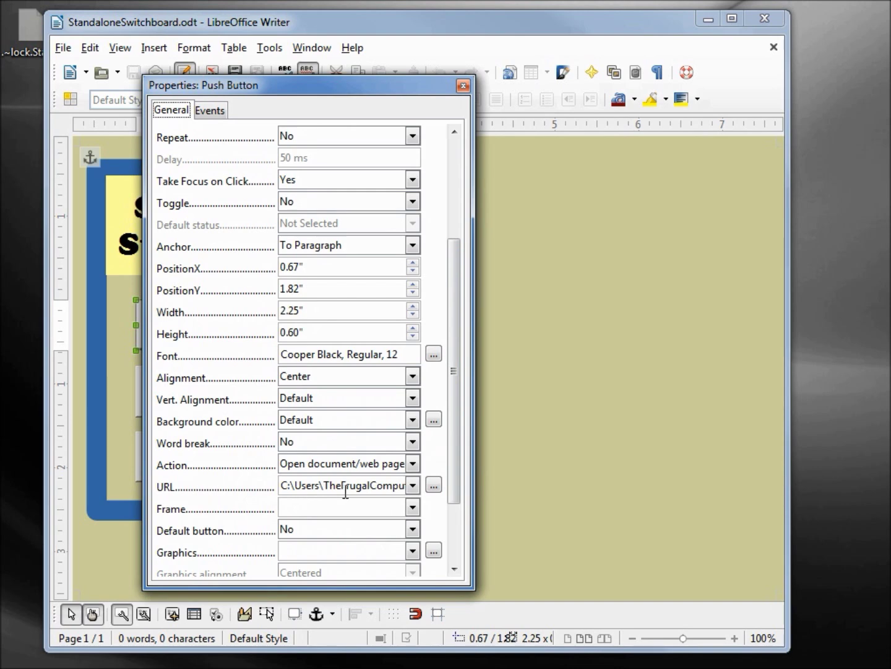
click(434, 486)
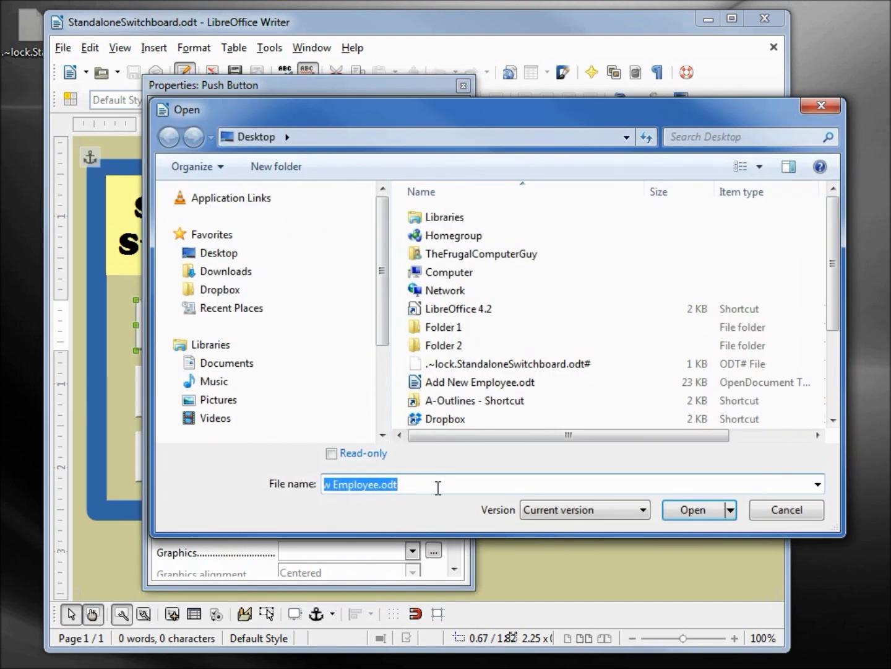
click(461, 384)
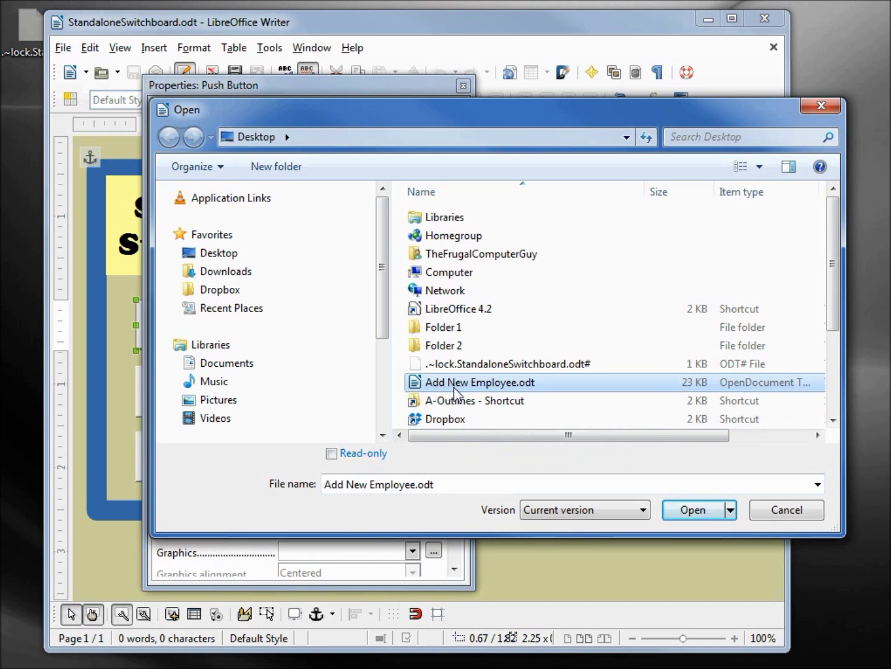
click(706, 511)
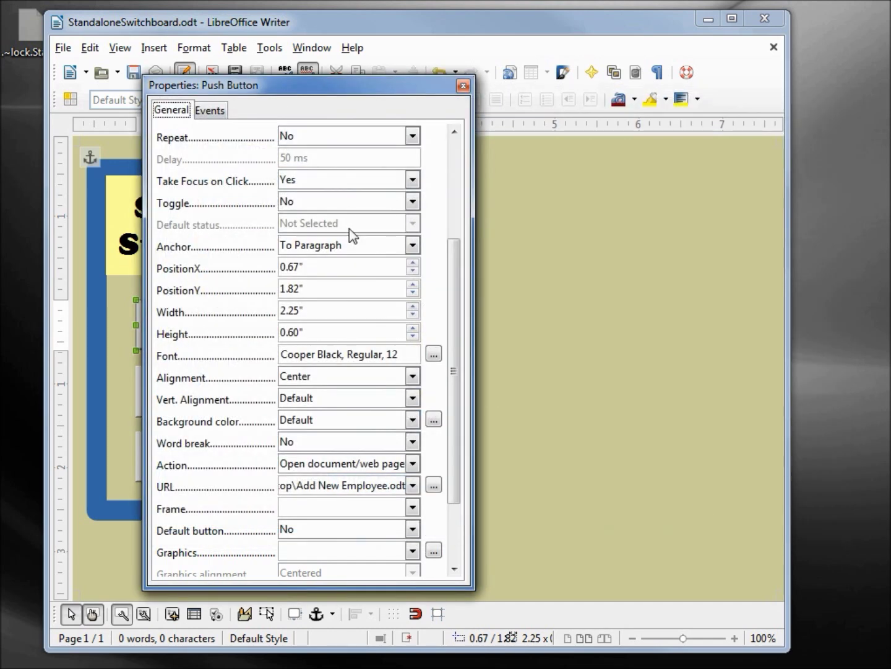
Step: Set the Employee Search Form button's URL to Employee Search Form.odt on the Desktop
drag(314, 99, 519, 84)
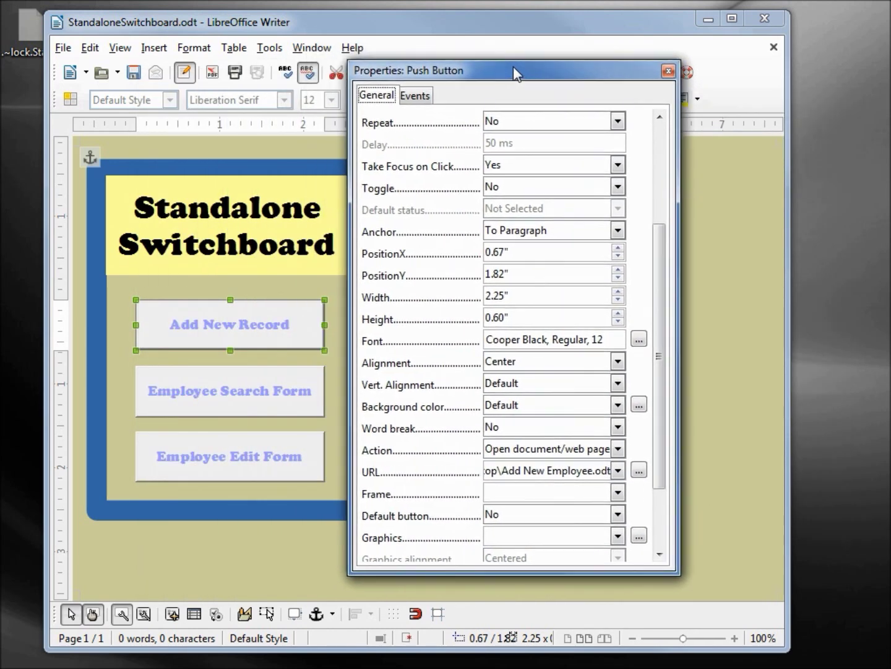
click(213, 399)
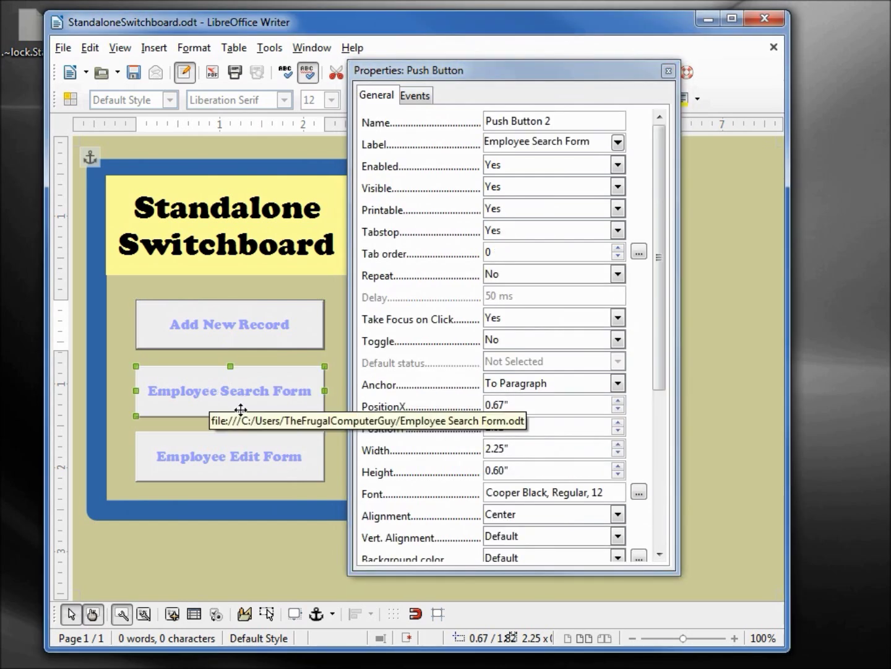
drag(659, 352, 677, 458)
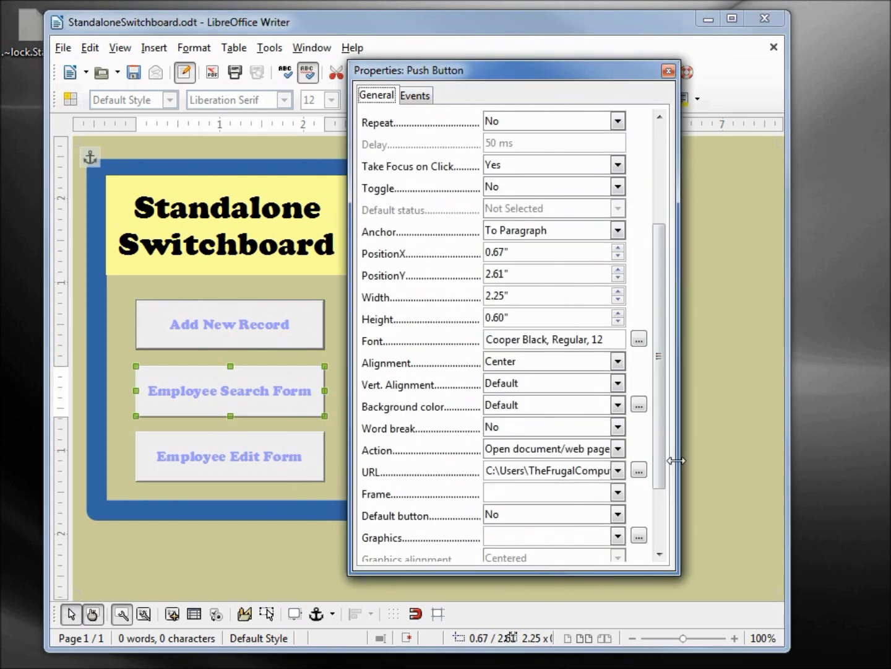
click(638, 471)
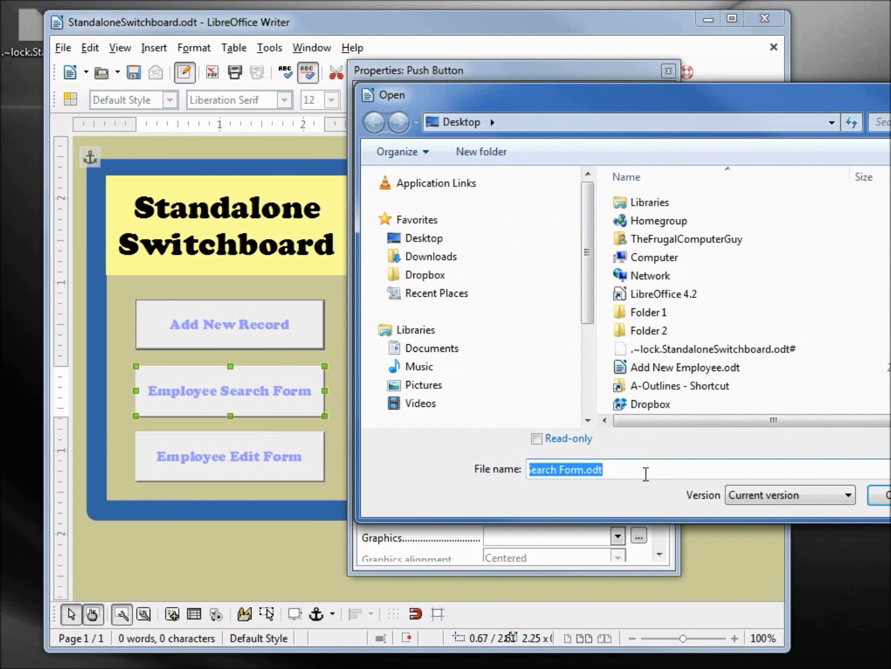
scroll(755, 375, down, 3)
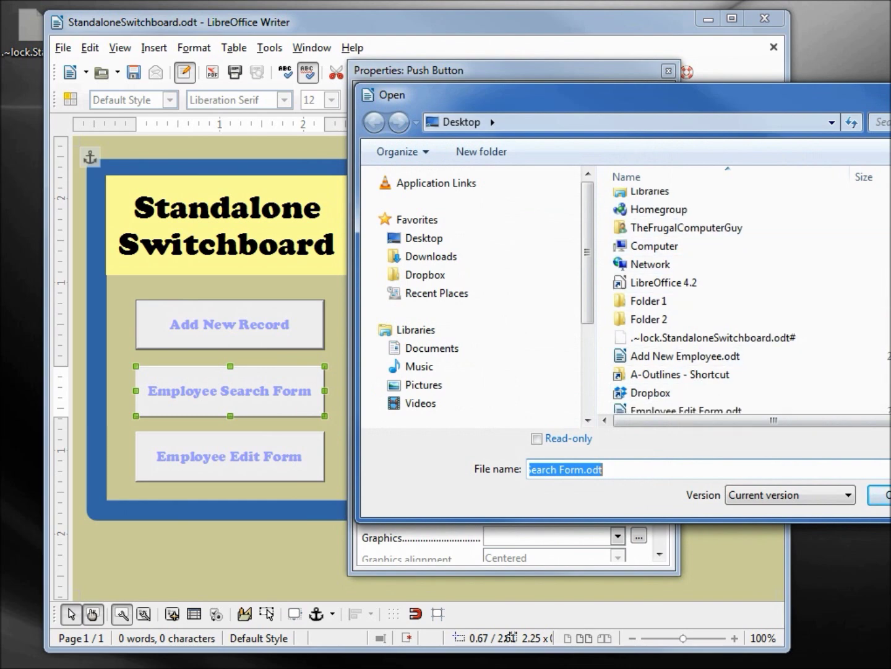
click(693, 385)
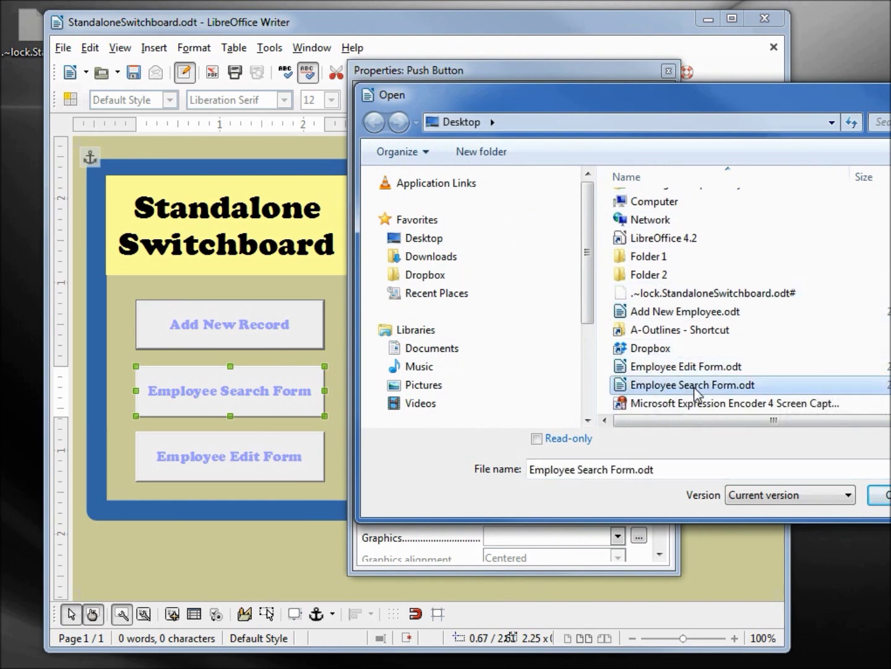
click(876, 499)
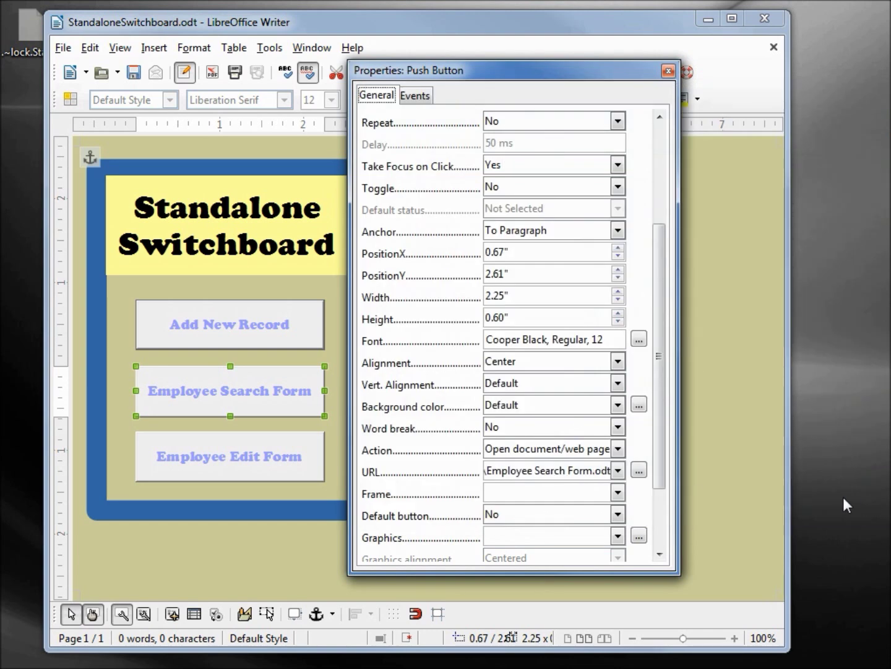
Step: Set the Employee Edit Form button's URL to Employee Edit Form.odt on the Desktop
click(189, 454)
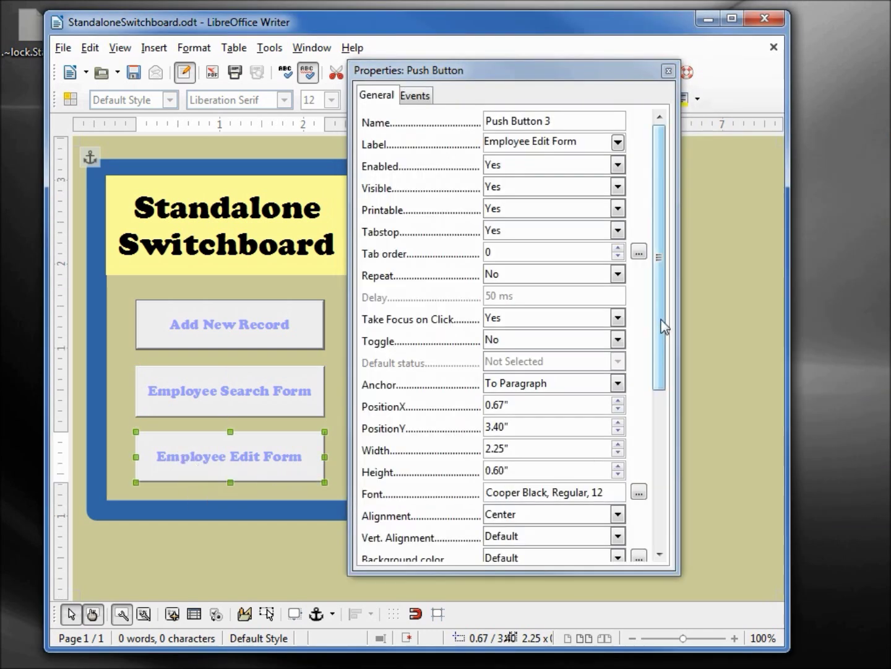
drag(664, 326, 671, 483)
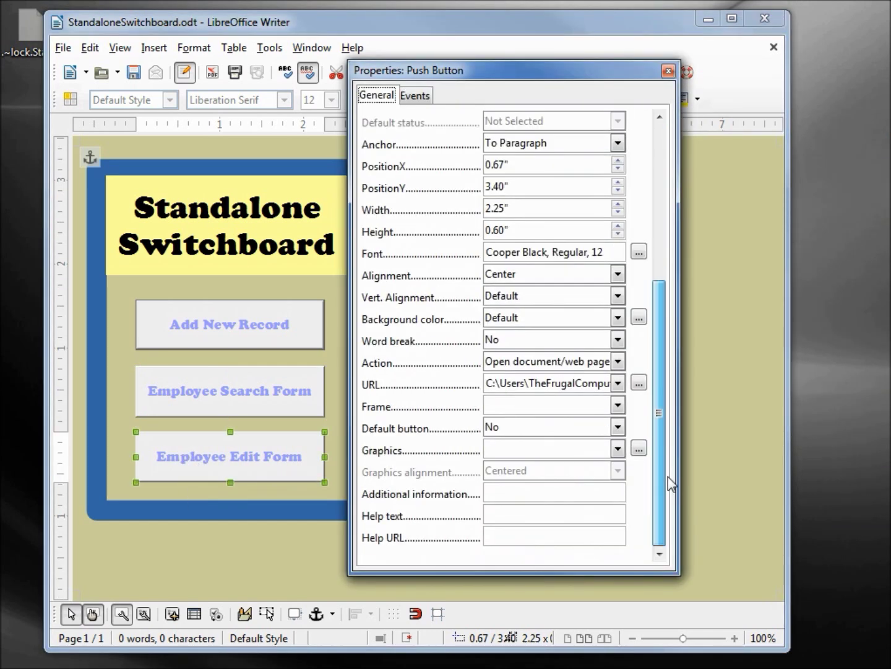
click(639, 383)
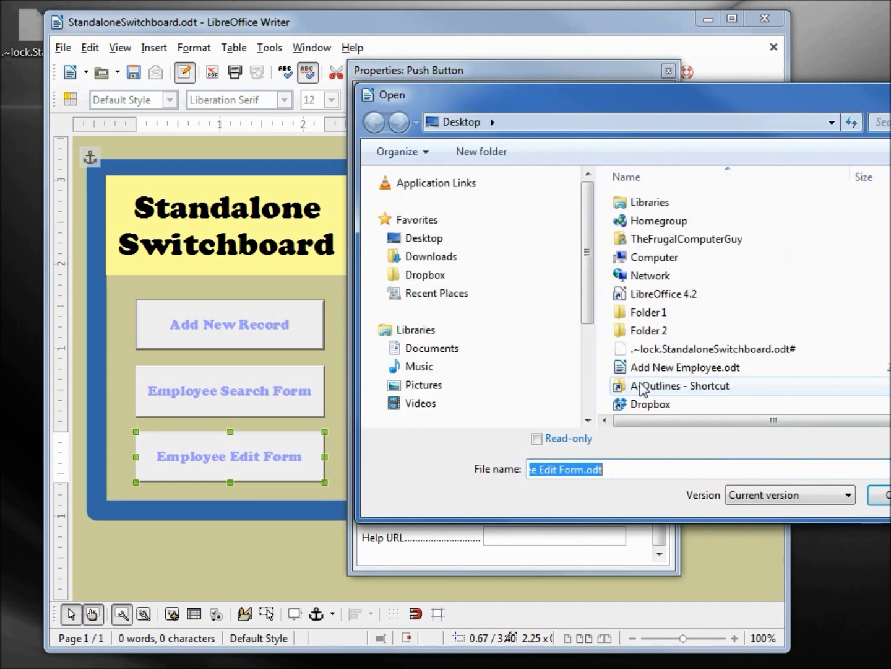
scroll(681, 298, down, 2)
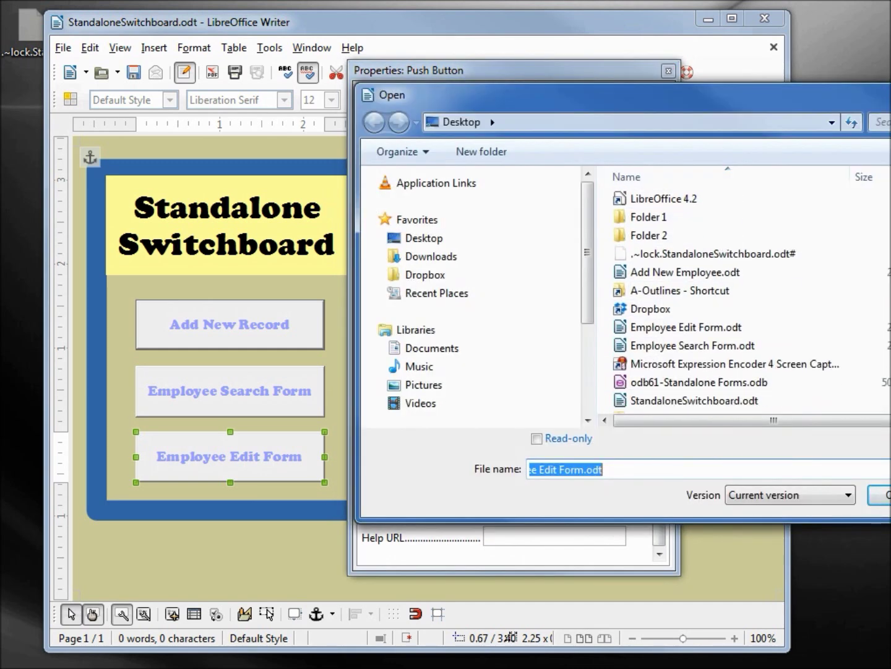
click(701, 330)
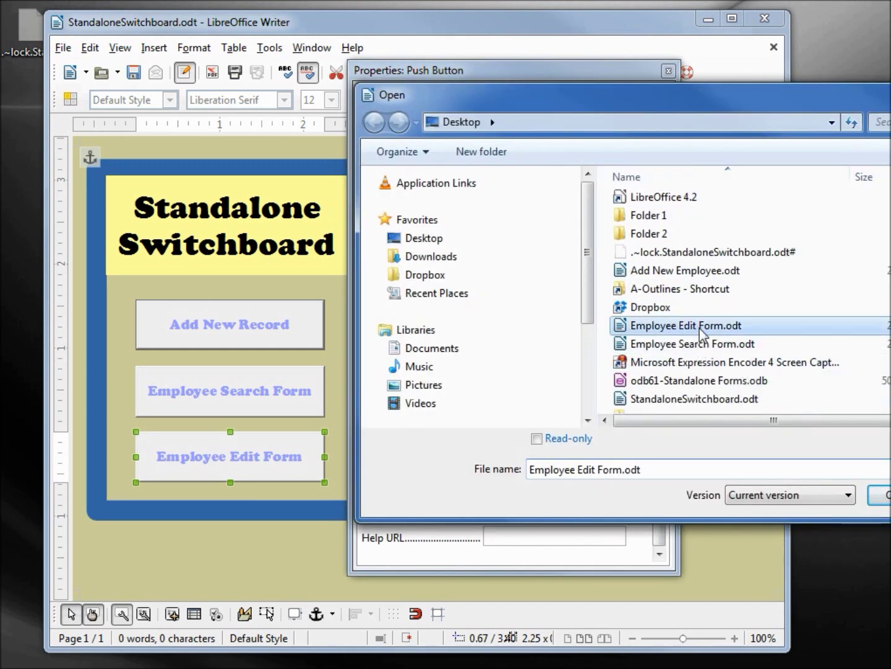
click(876, 495)
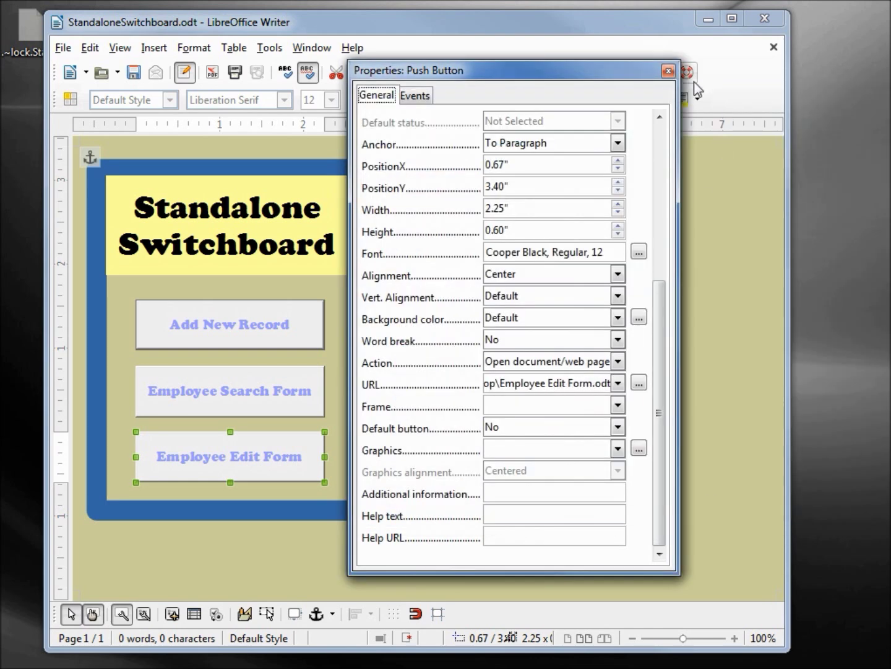
Step: Save and close the StandaloneSwitchboard.odt document, and reopen it from the desktop
click(668, 72)
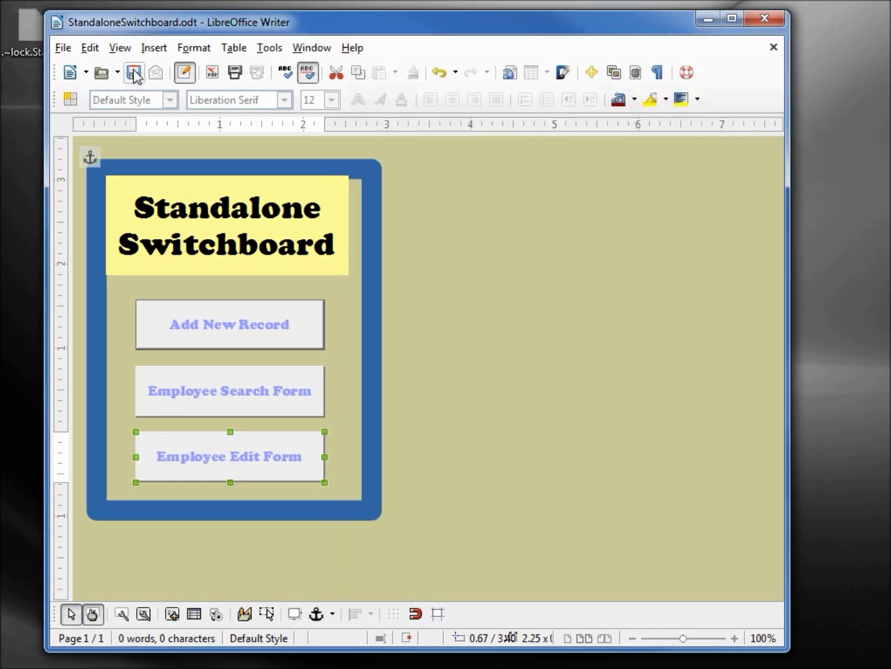
click(766, 19)
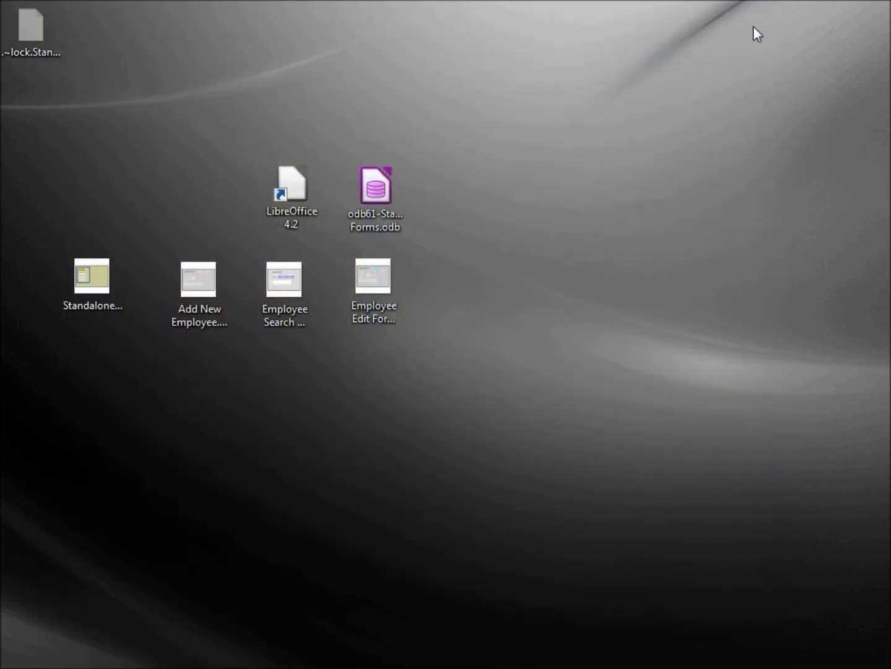
double_click(94, 276)
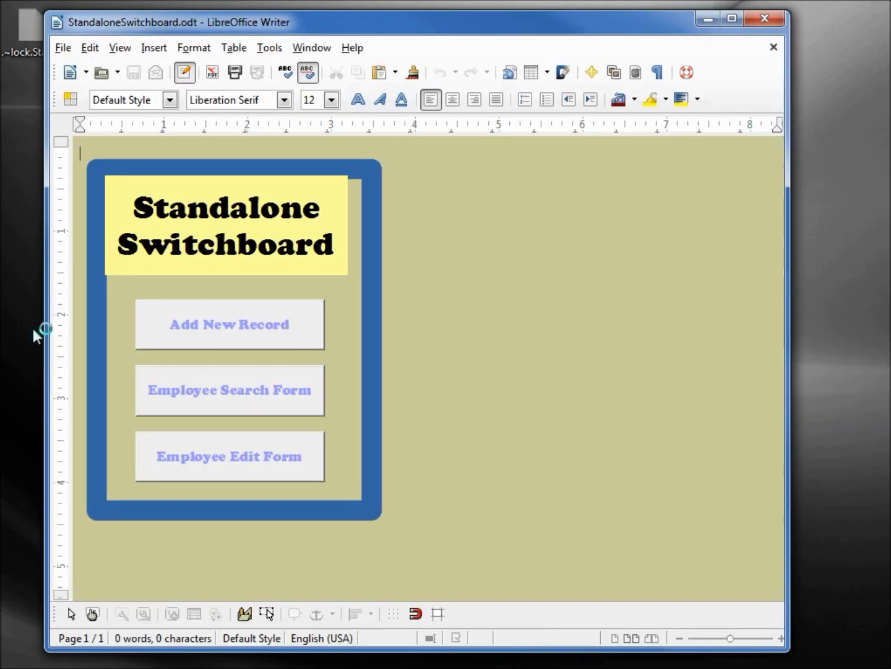
Step: Test the Add New Record, Employee Search Form and Employee Edit Form buttons, closing each opened document before trying the next button
click(254, 330)
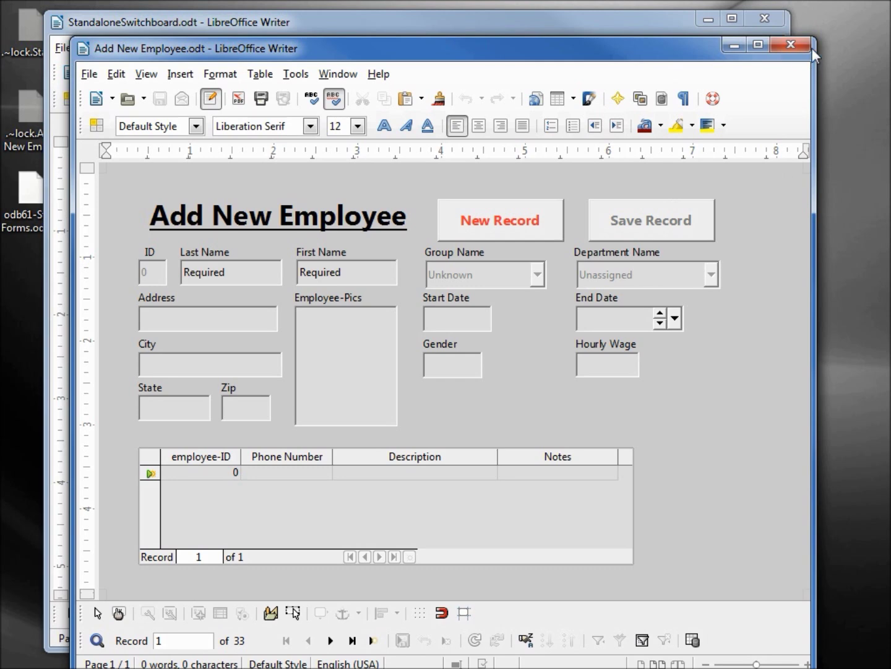
click(789, 46)
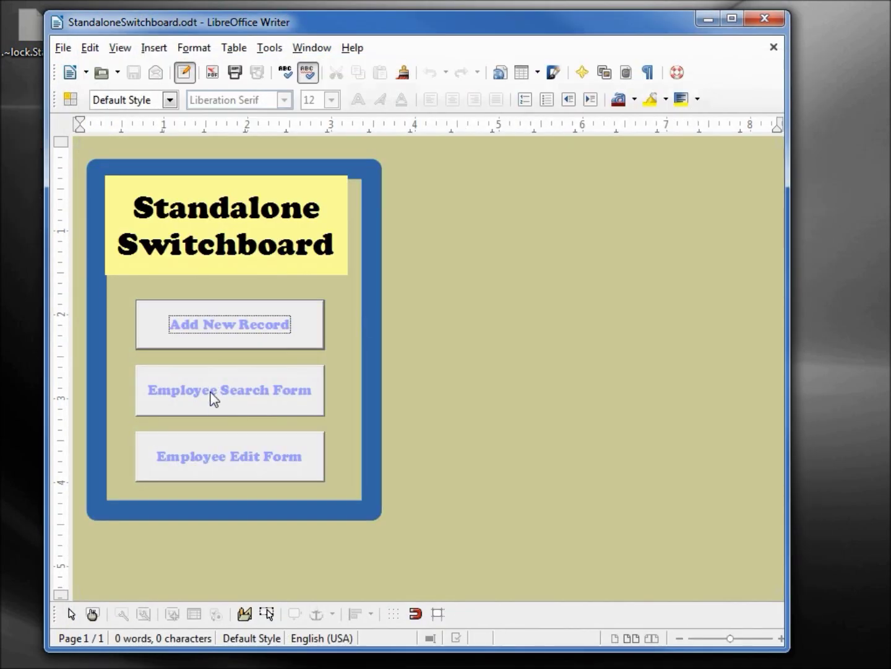
click(211, 398)
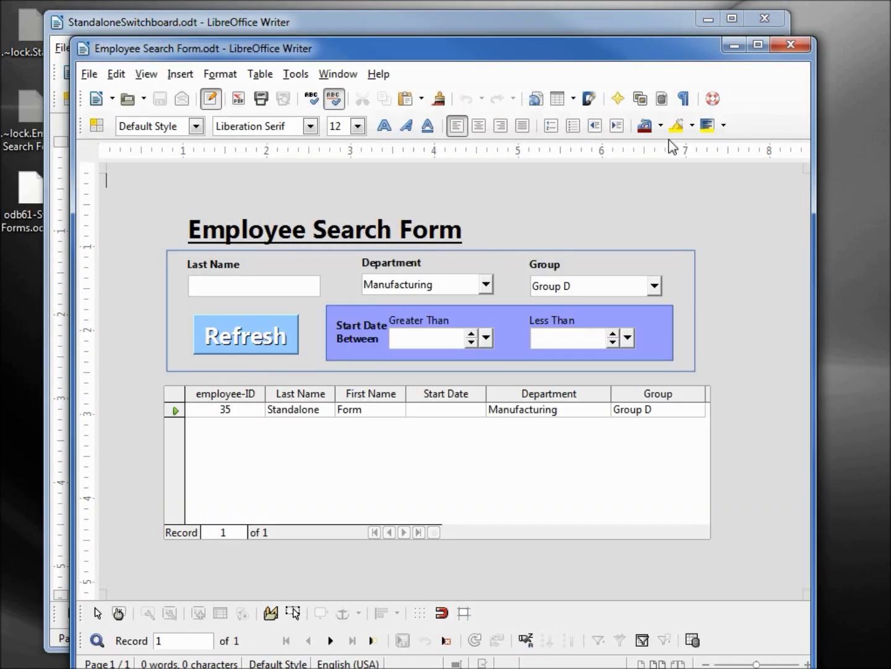
click(791, 44)
click(207, 459)
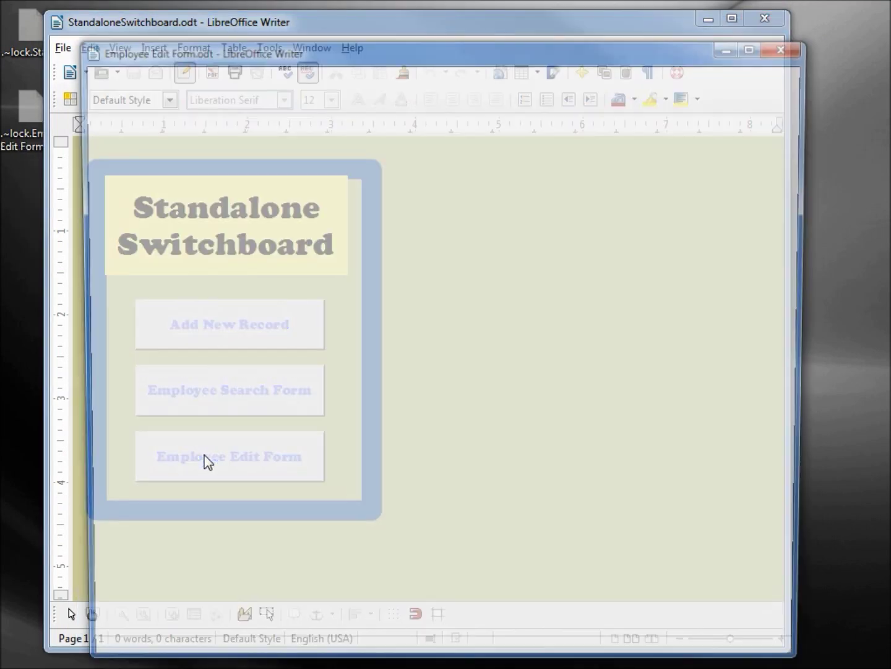